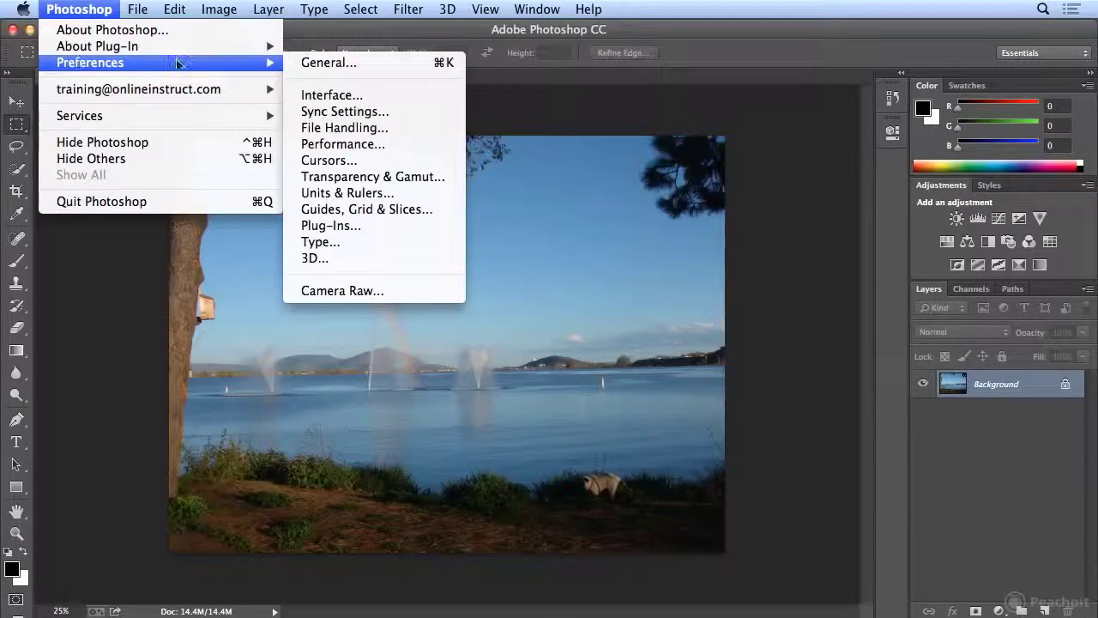
Enable Zoom with Scroll Wheel in the General preferences and apply the change
mouse_move(176, 7)
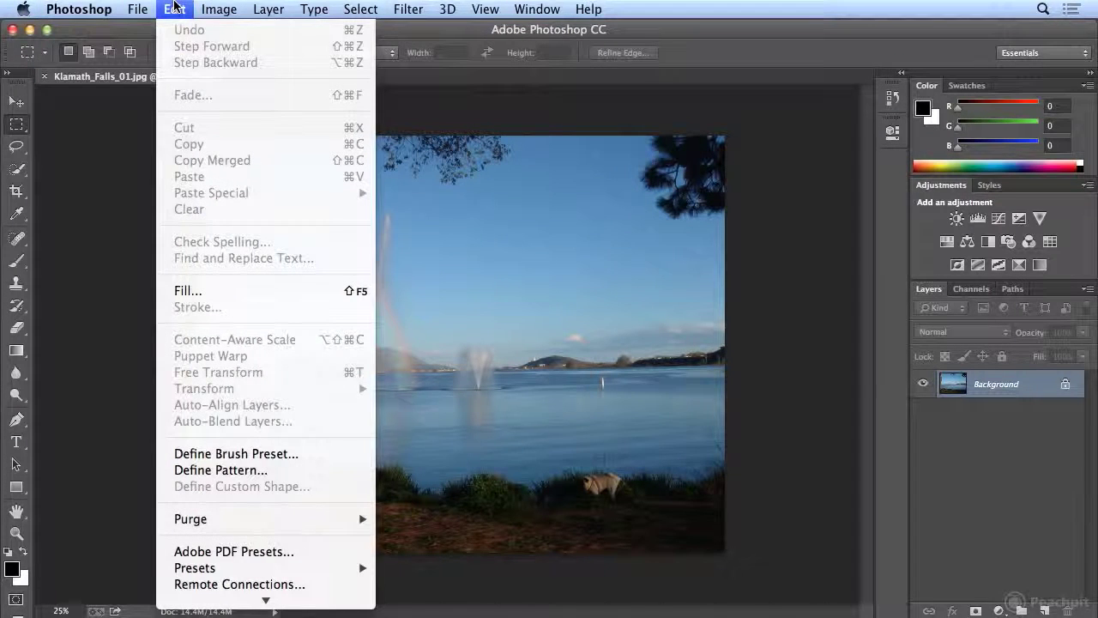
mouse_move(269, 605)
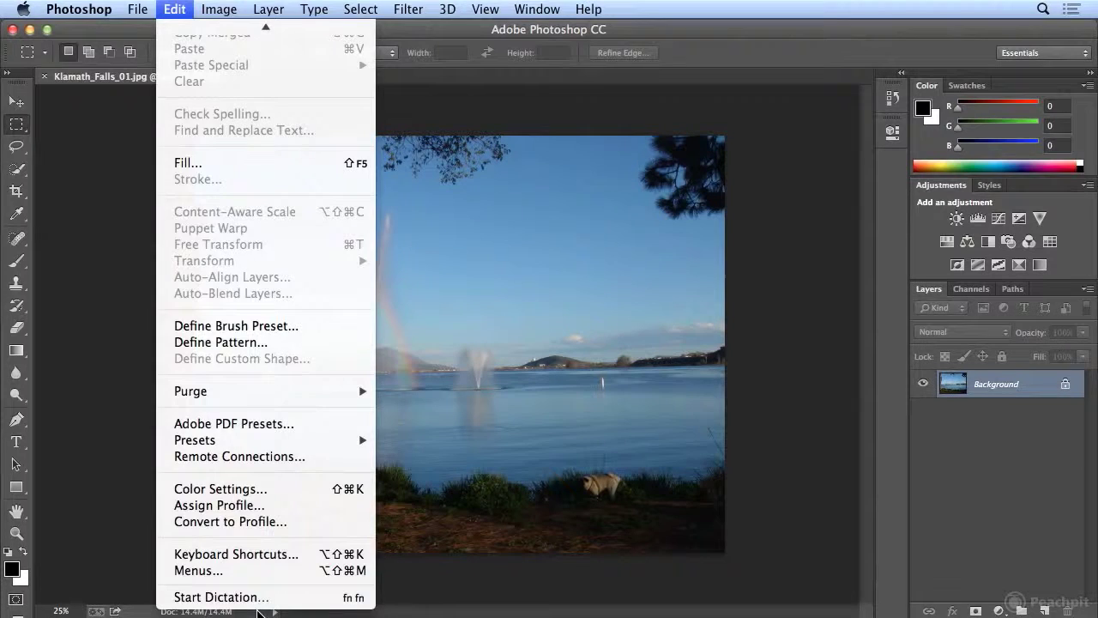
mouse_move(77, 9)
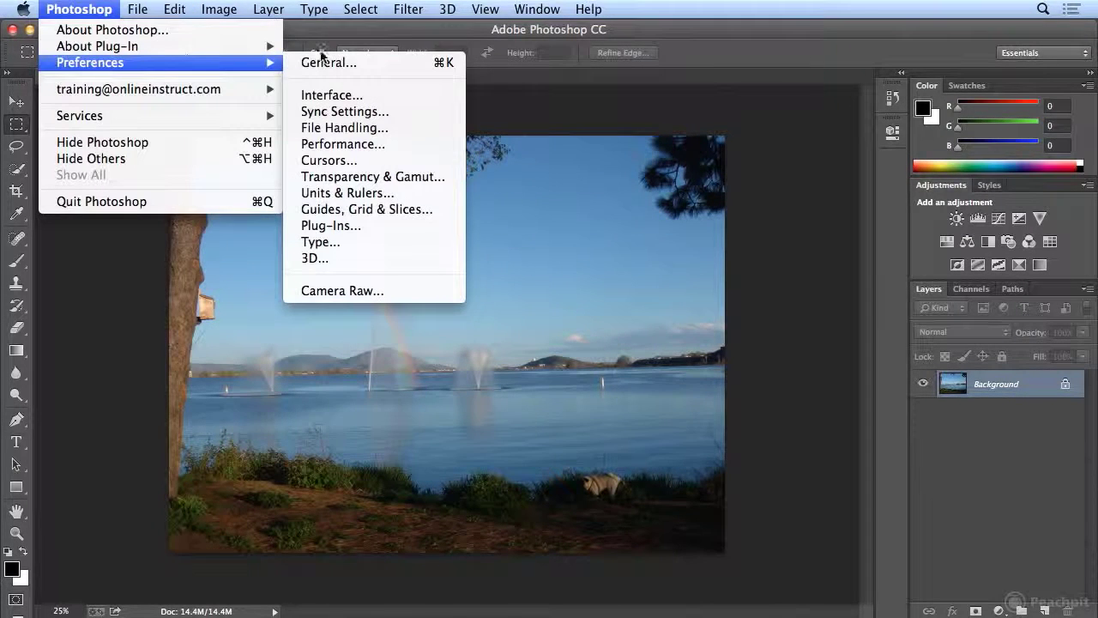
left_click(322, 62)
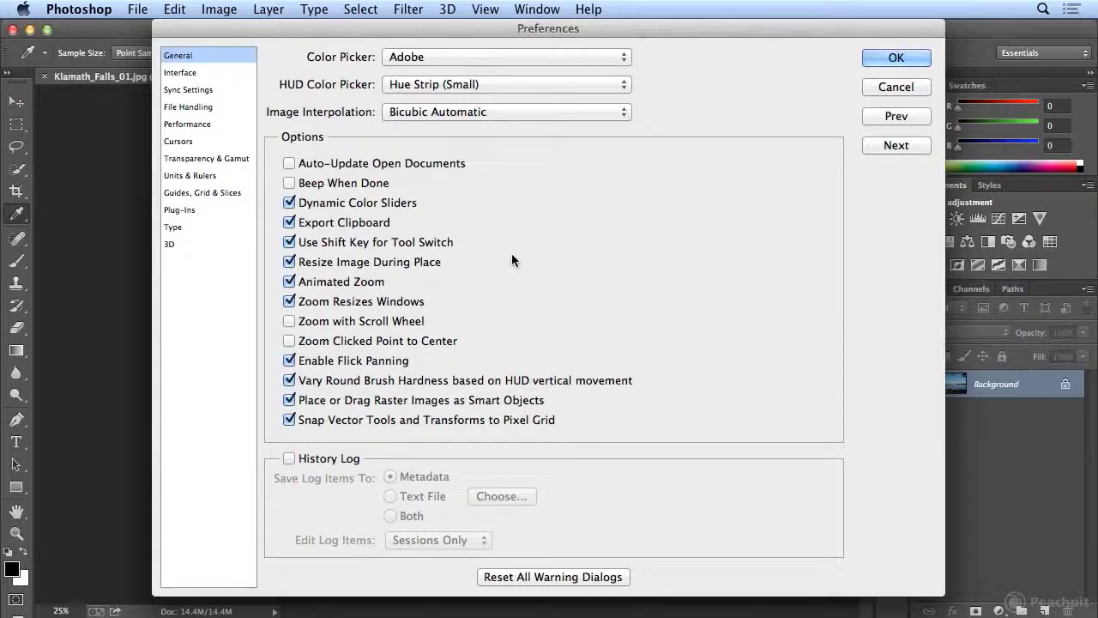
left_click(290, 321)
left_click(897, 58)
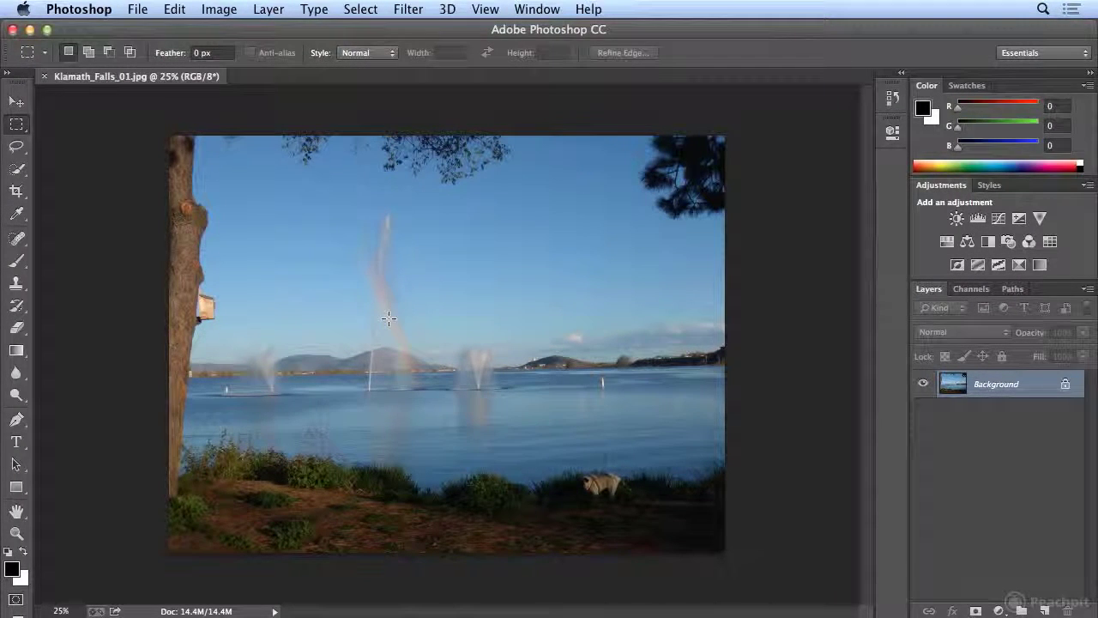
Examine the tall fountain and its rainbow by zooming in and out of the photo with the scroll wheel
scroll(389, 318, "up", 3)
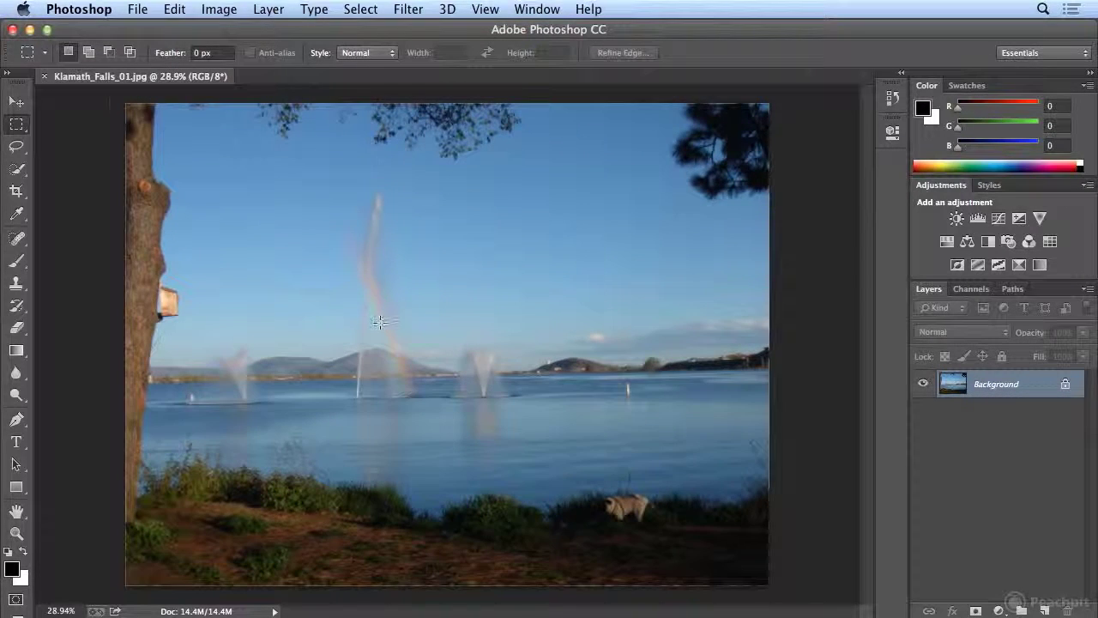
scroll(386, 320, "up", 3)
scroll(380, 324, "up", 5)
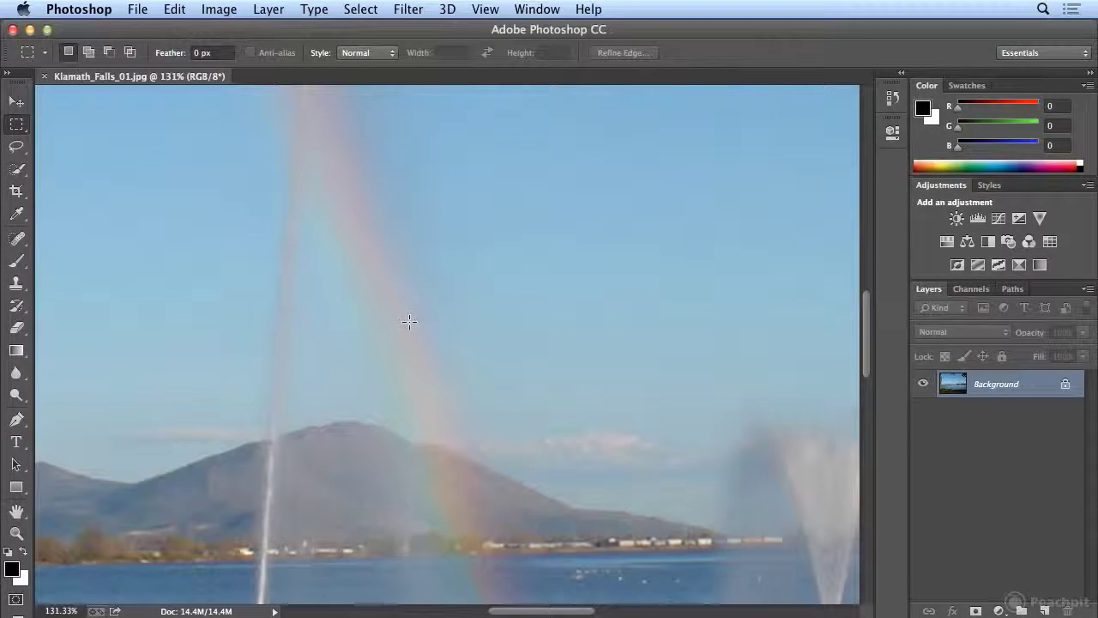
scroll(409, 321, "down", 8)
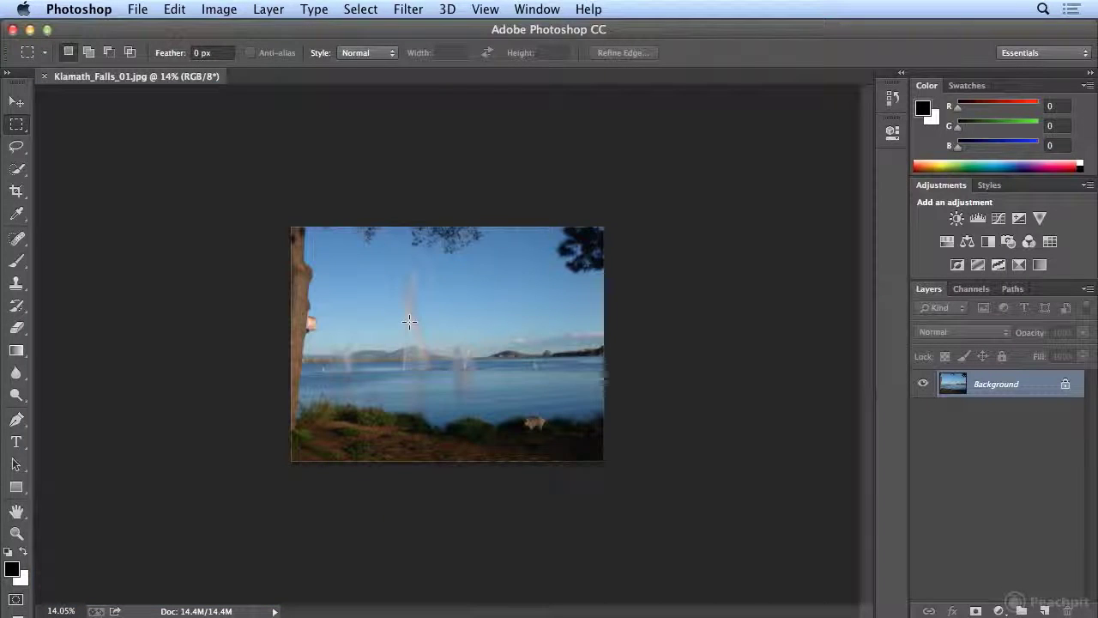
scroll(409, 321, "up", 6)
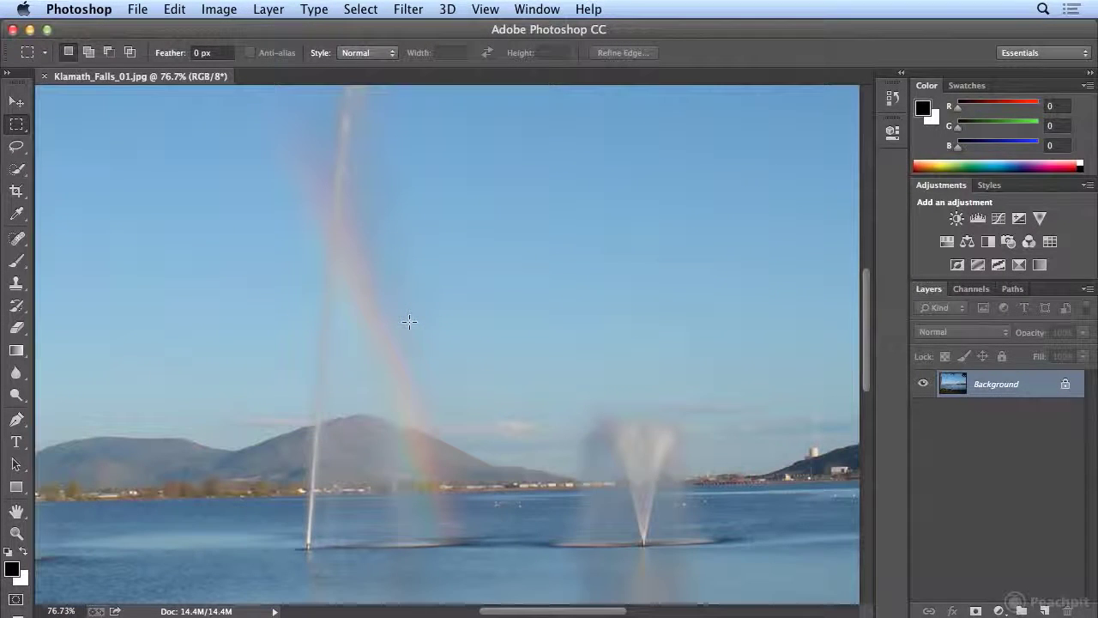
scroll(410, 321, "down", 3)
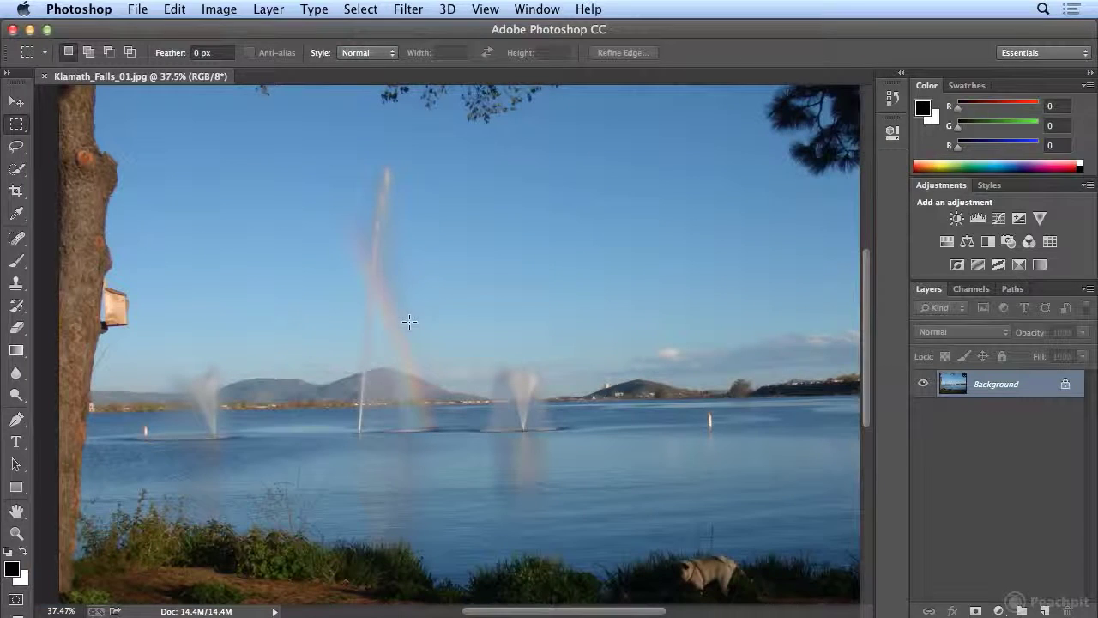
scroll(410, 321, "up", 4)
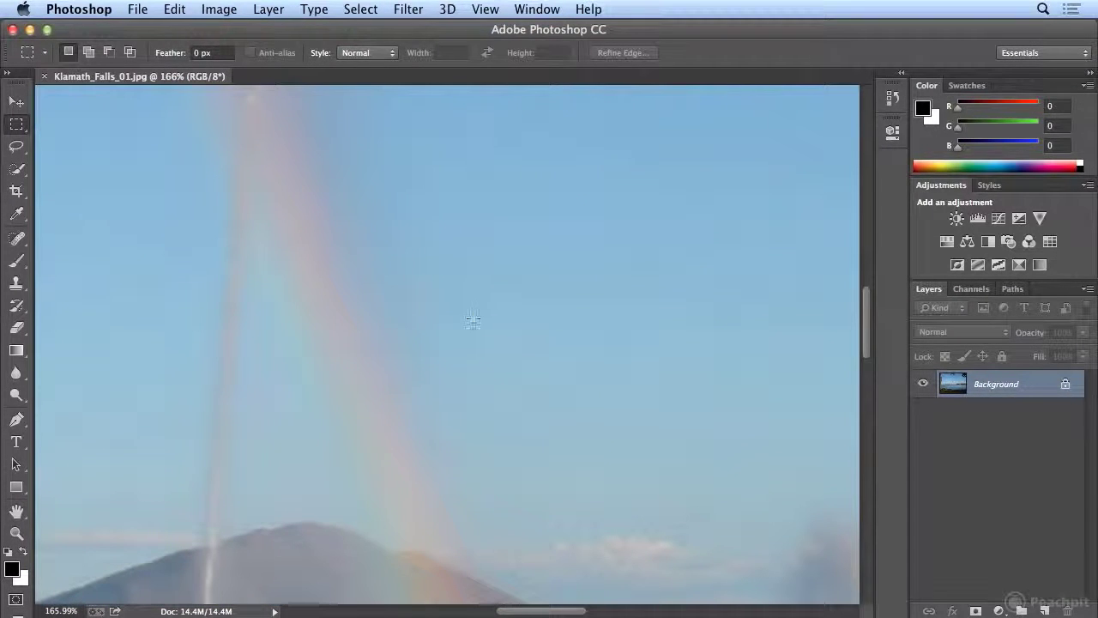
scroll(463, 315, "up", 1)
scroll(462, 315, "down", 1)
scroll(462, 315, "up", 4)
scroll(462, 315, "down", 5)
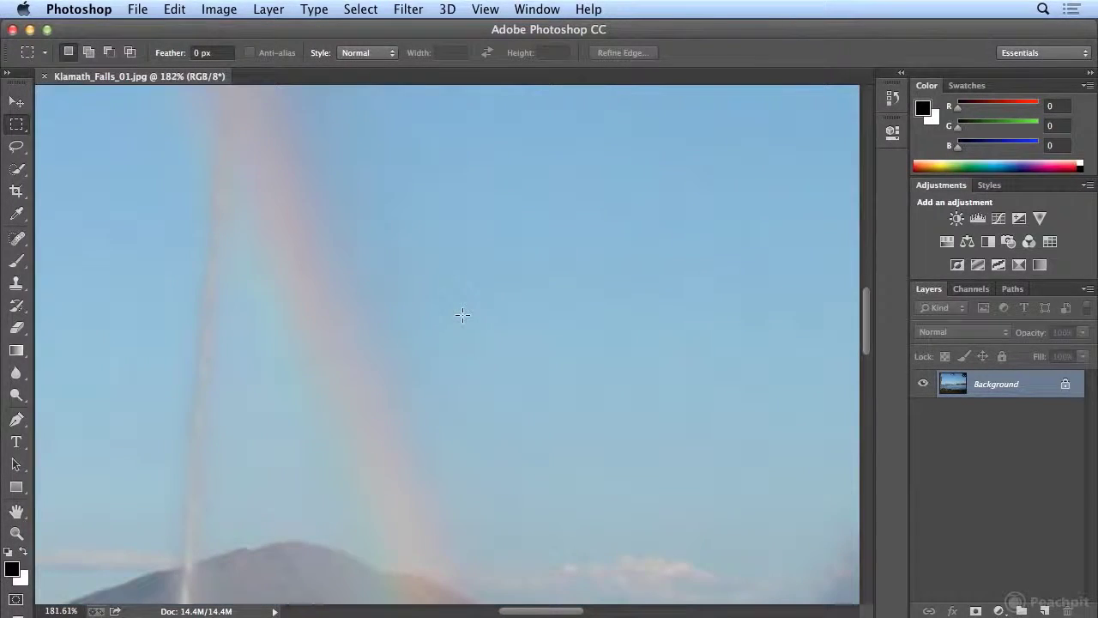
scroll(462, 314, "down", 1)
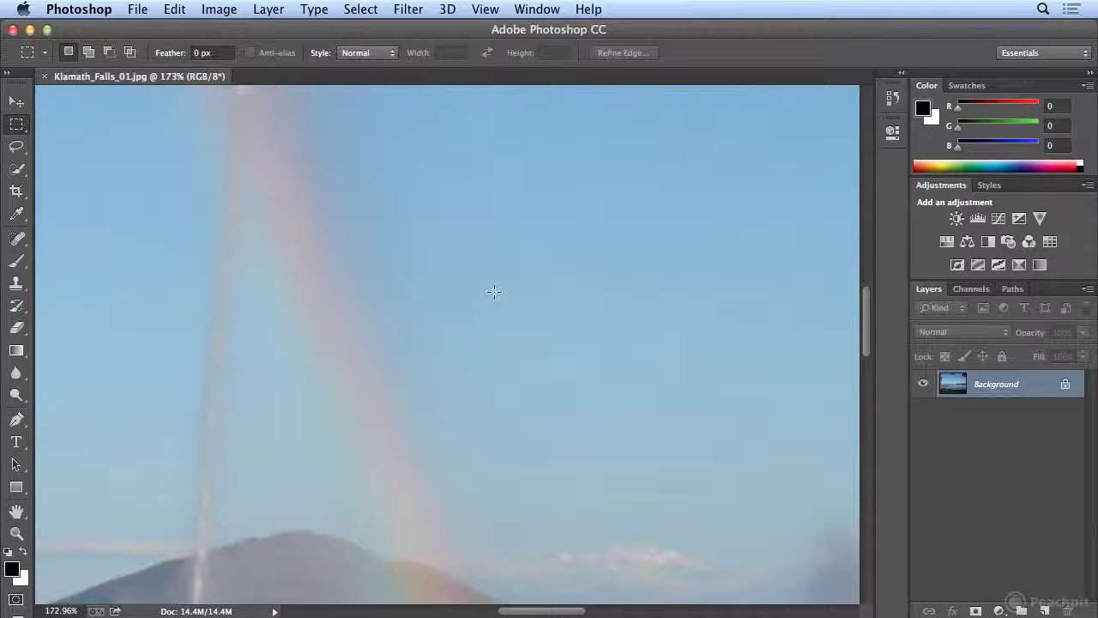
Pan across the enlarged photo from the rainbow to the smaller fountain and far hill, and back to the rainbow
key("space")
left_click_drag(400, 346, 588, 169)
left_click_drag(568, 554, 475, 284)
left_click_drag(817, 285, 263, 326)
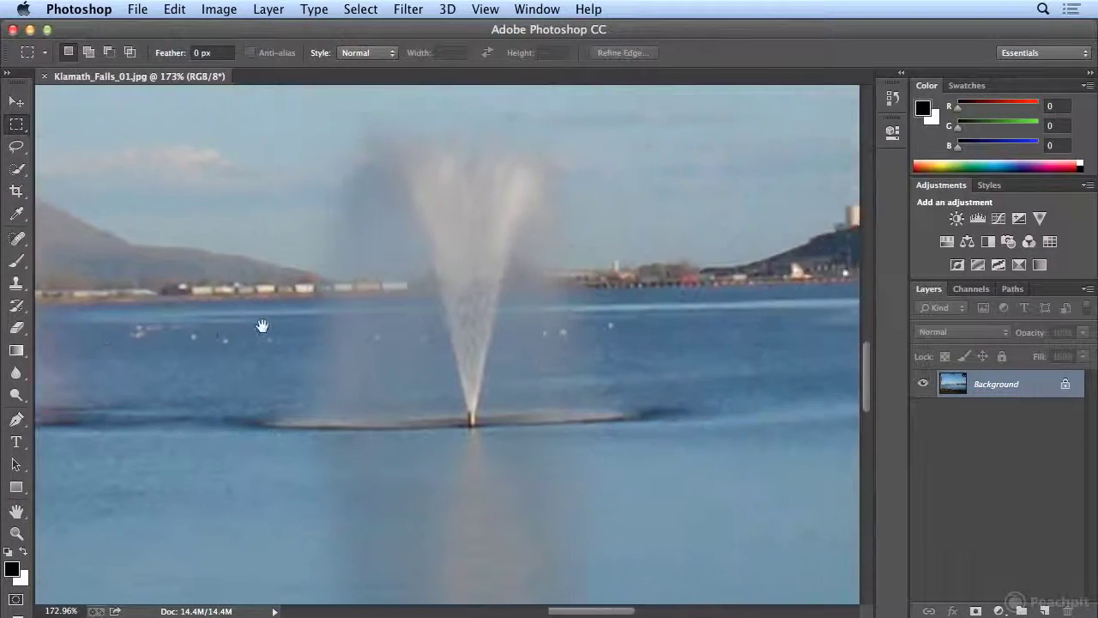
left_click_drag(709, 338, 288, 344)
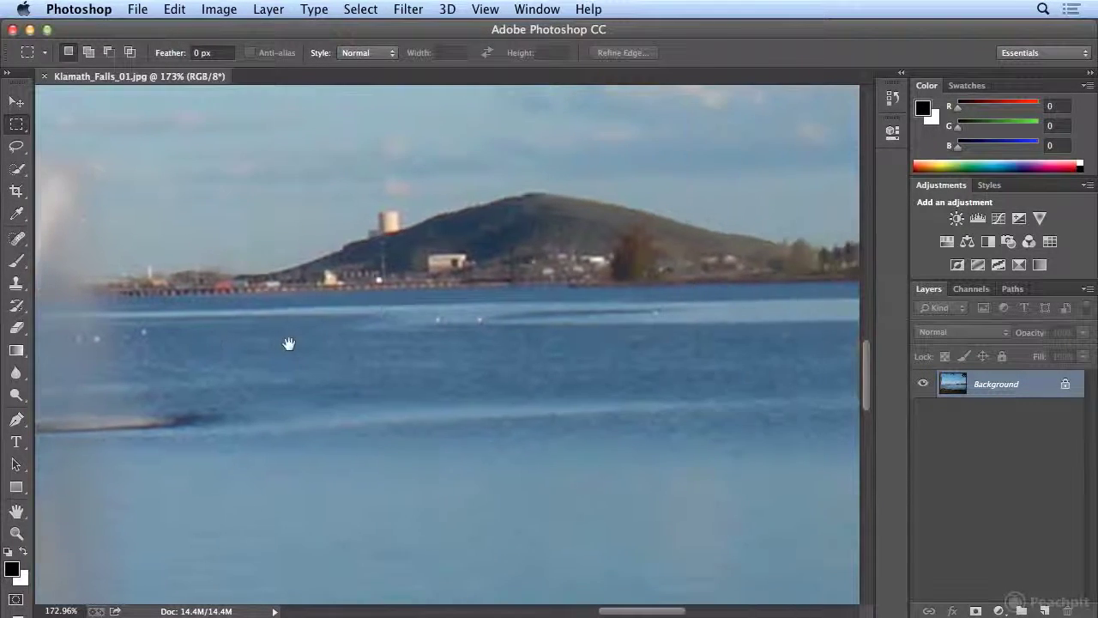
left_click_drag(318, 191, 831, 451)
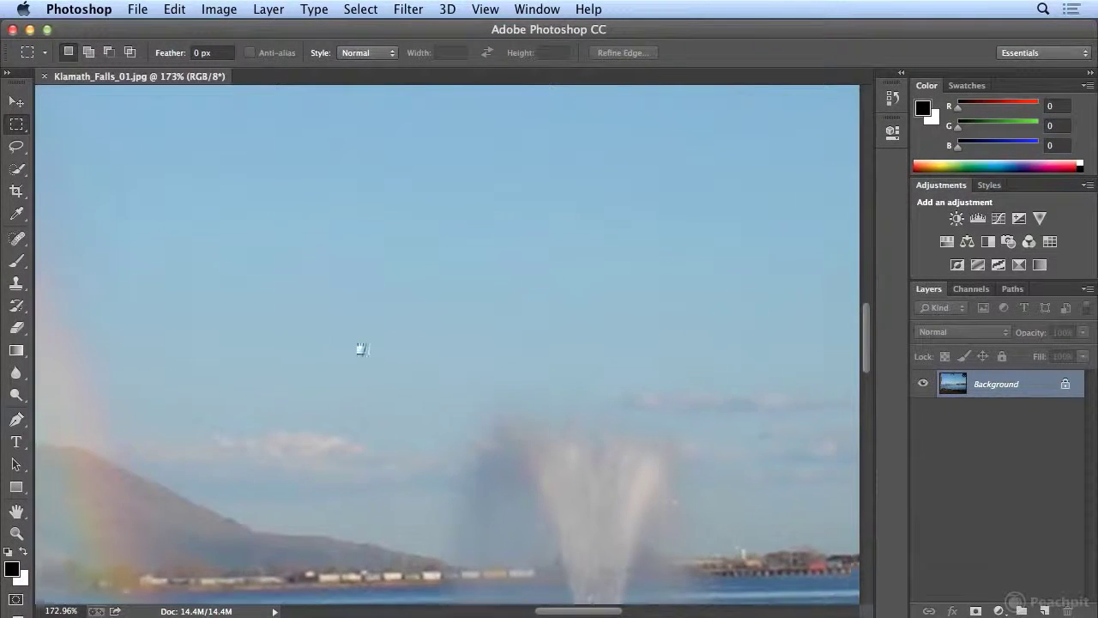
left_click_drag(361, 349, 777, 373)
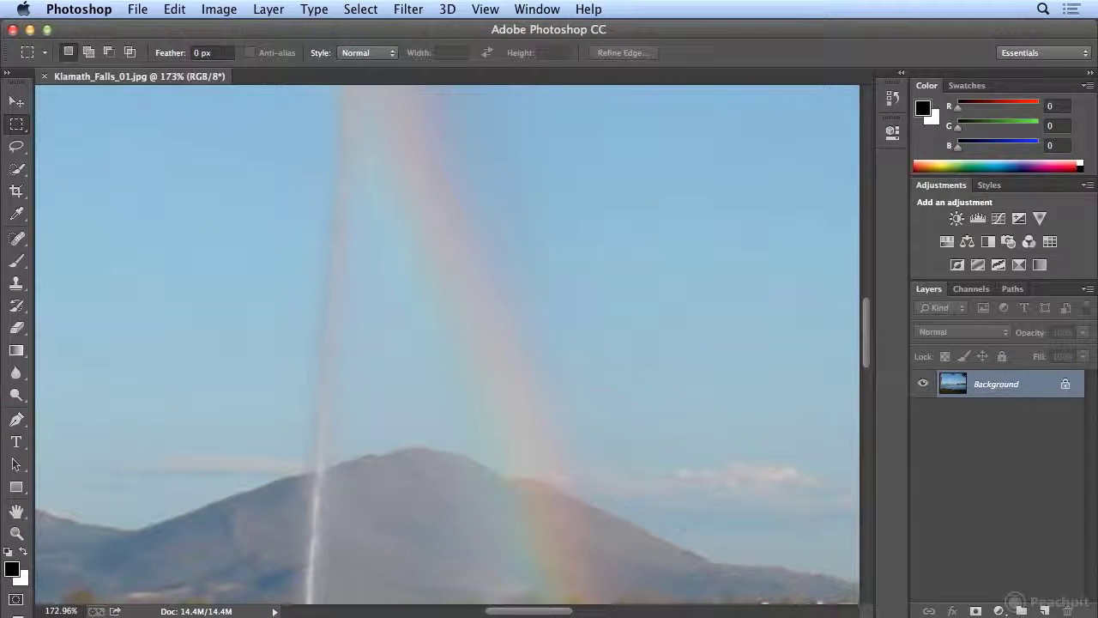
Fit the whole photo on screen
left_click(486, 8)
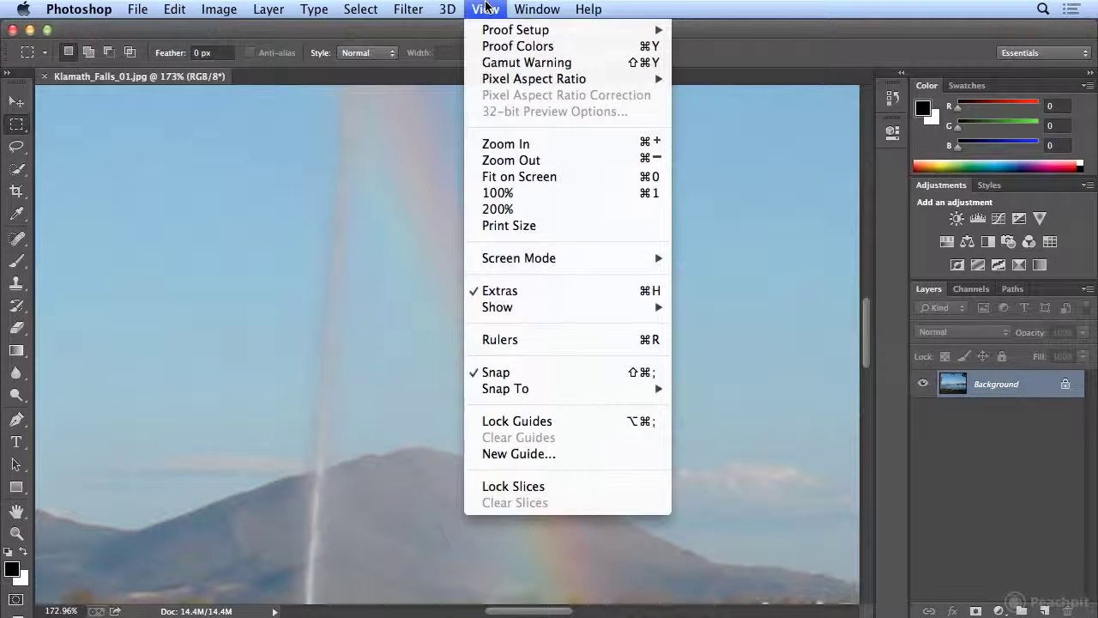
left_click(514, 177)
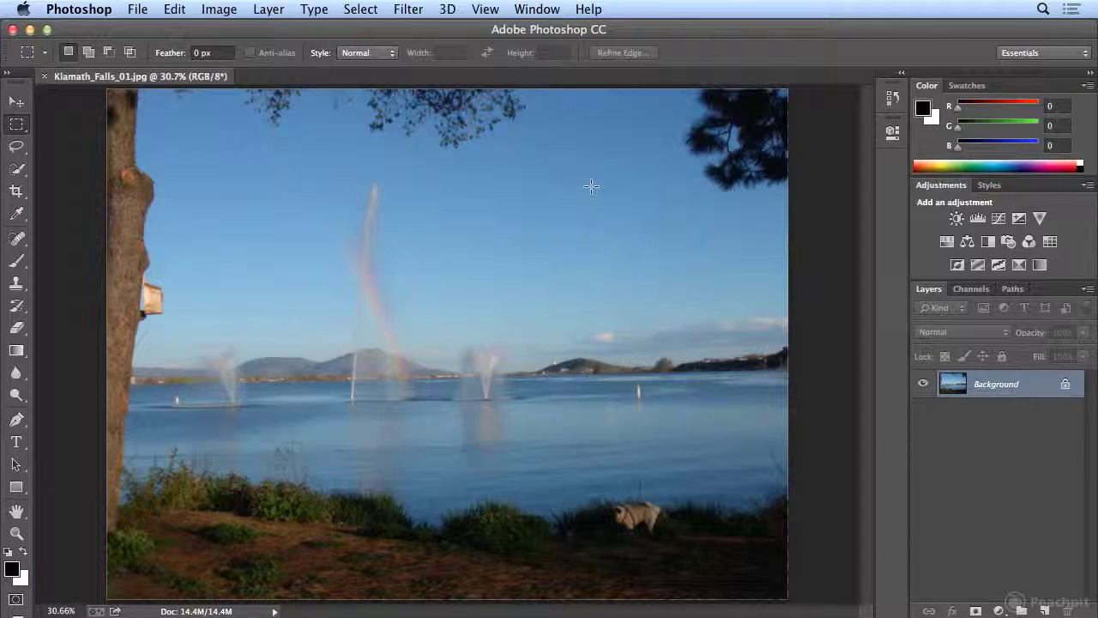
key("super+0")
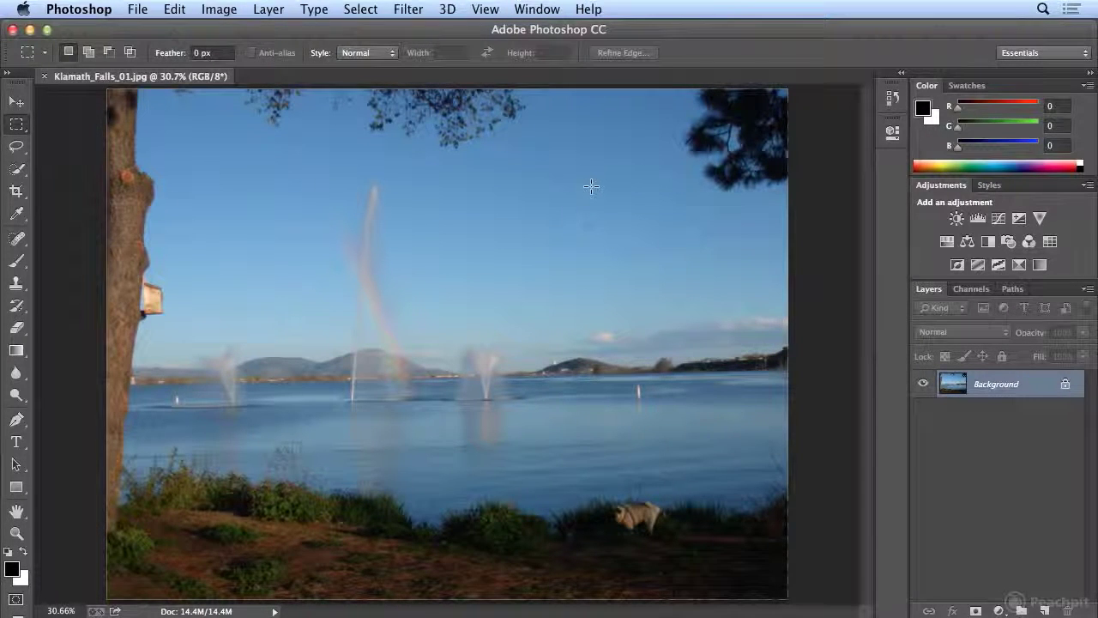
Zoom in from the birdhouse with the Zoom tool, magnify the view to 400%, and return to the fitted view
left_click(17, 533)
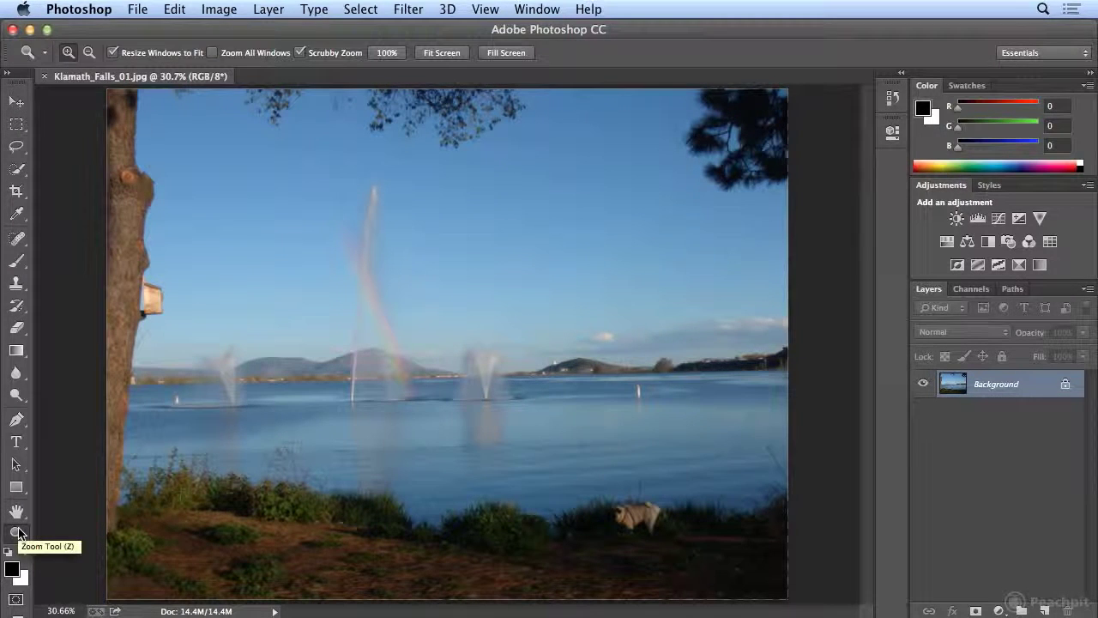
left_click(148, 297)
left_click(150, 297)
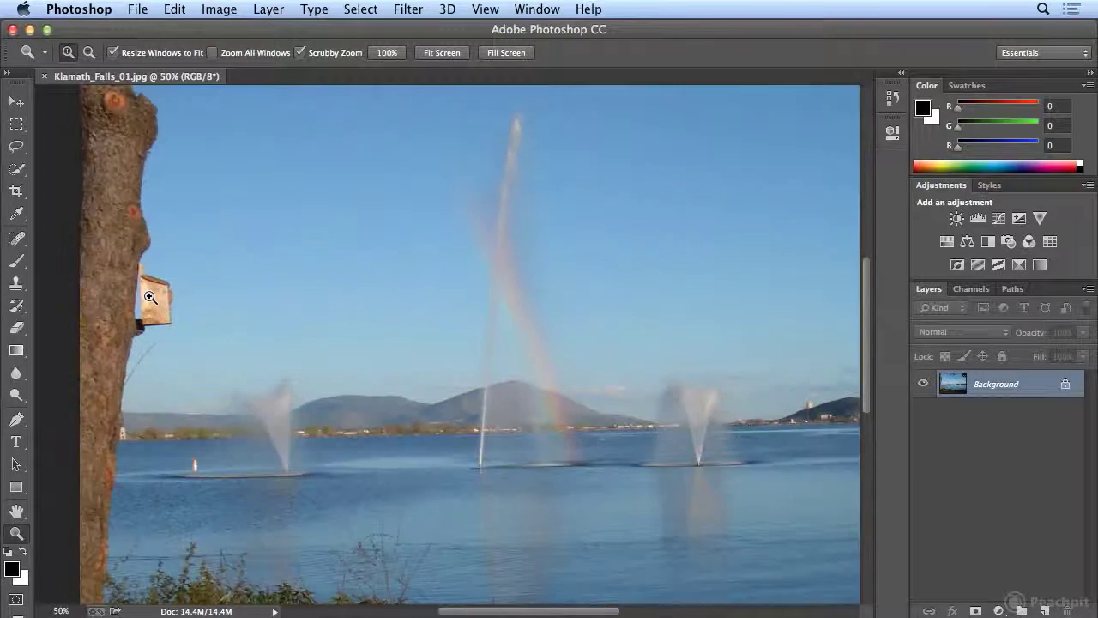
left_click(149, 297)
left_click(149, 296)
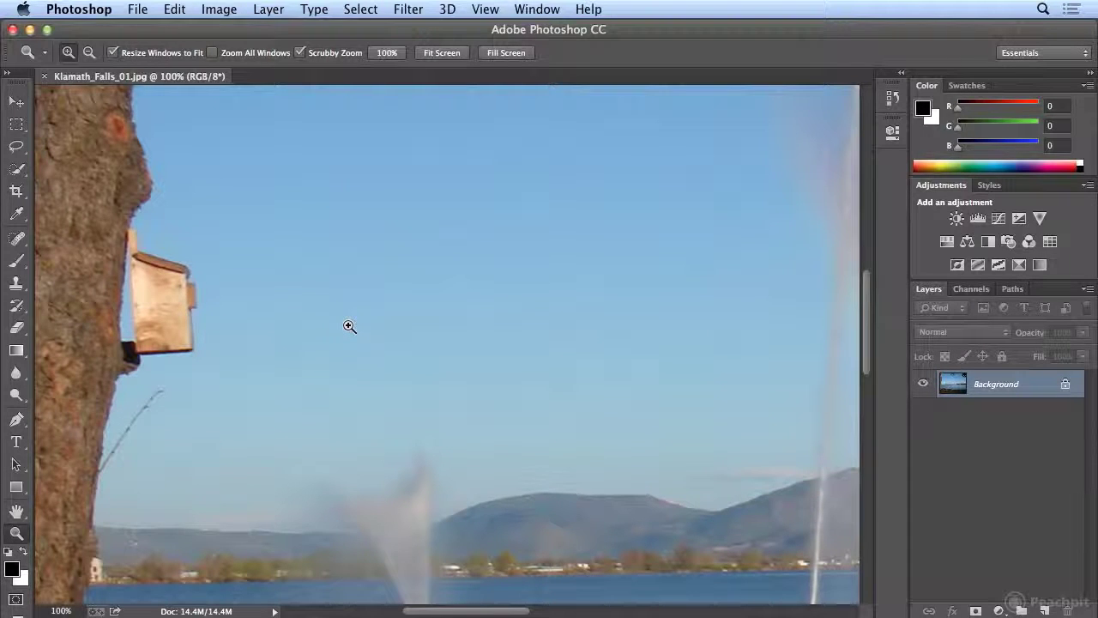
key("super+plus")
key("super+plus")
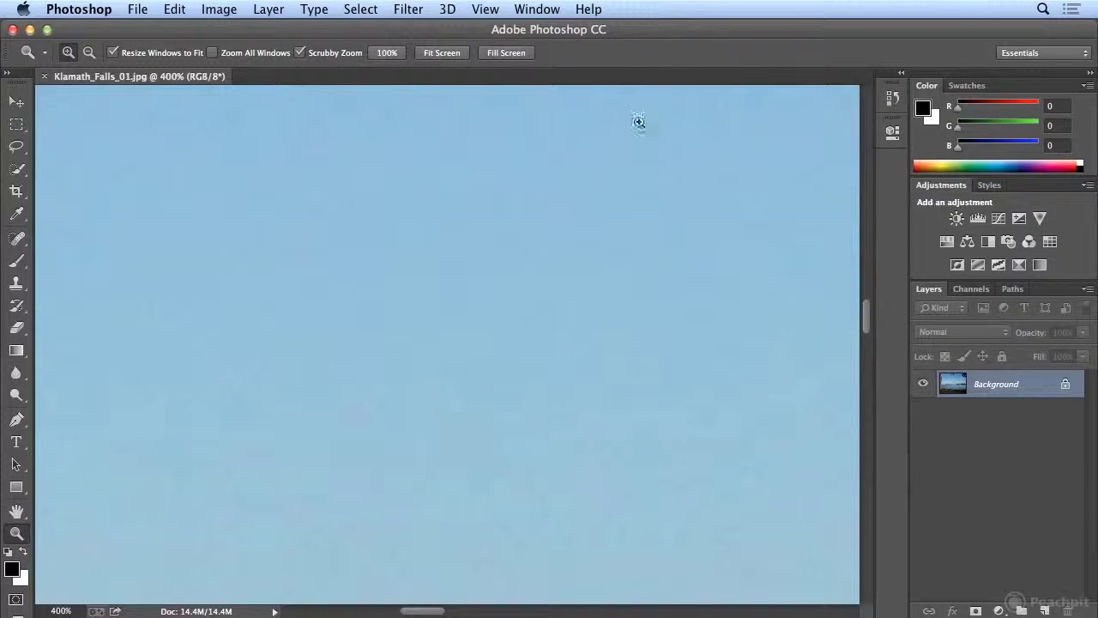
left_click(486, 9)
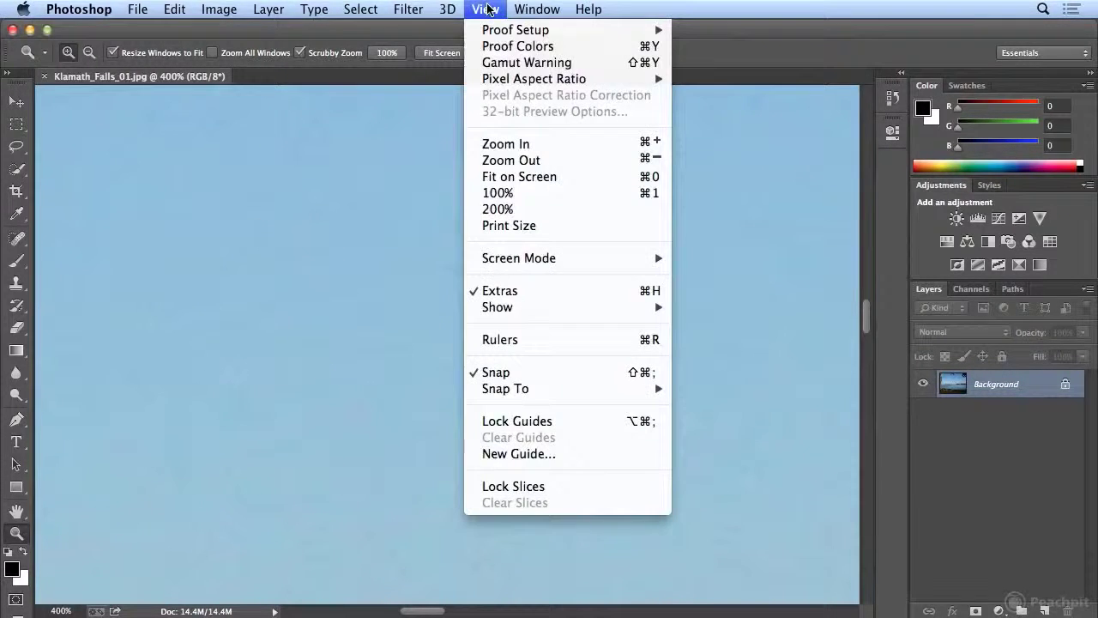
left_click(525, 177)
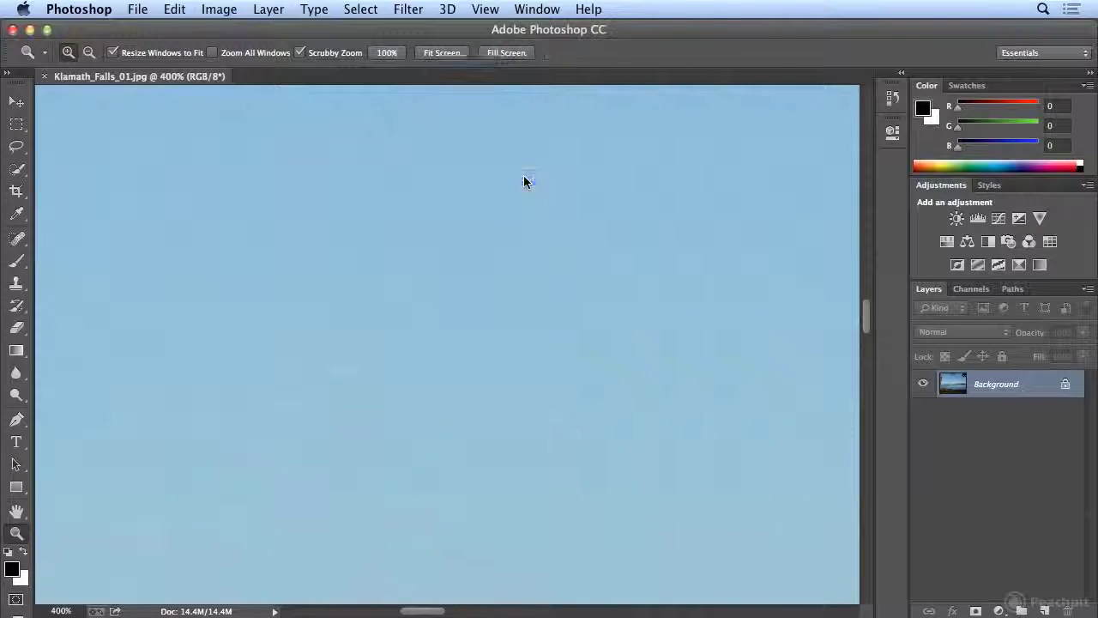
Disable Zoom with Scroll Wheel and enable Zoom Clicked Point to Center in the General preferences
left_click(67, 8)
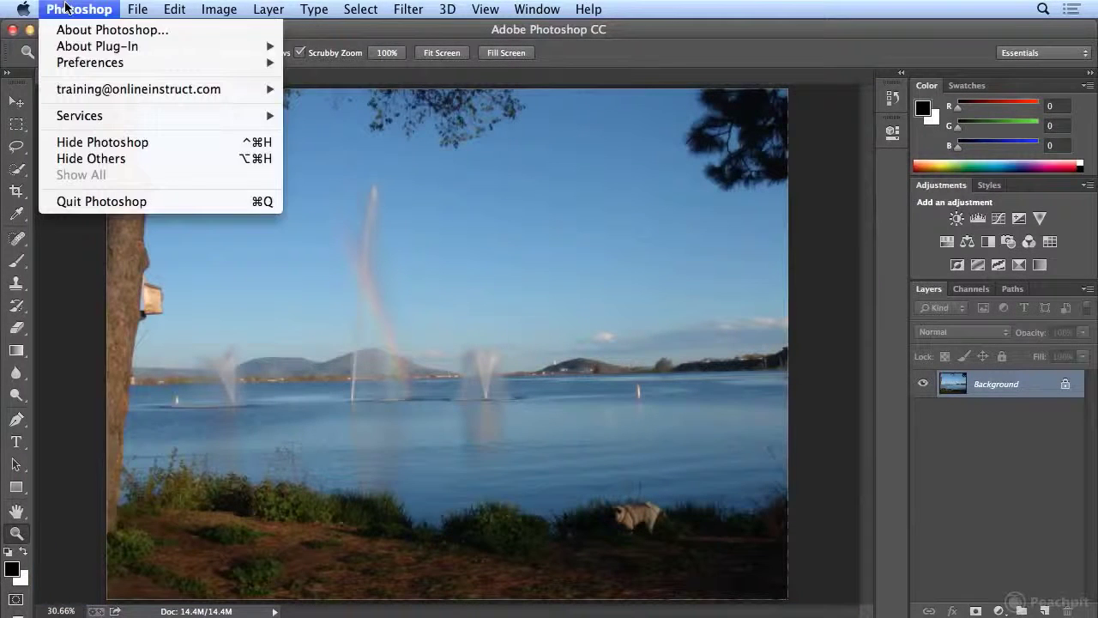
mouse_move(74, 65)
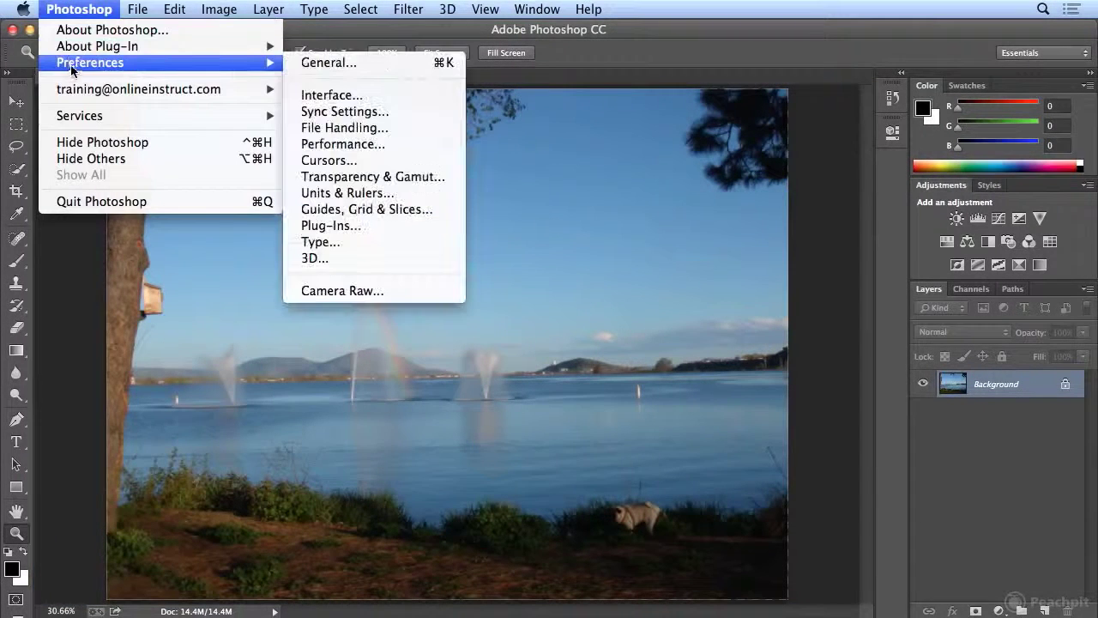
left_click(373, 63)
left_click(307, 324)
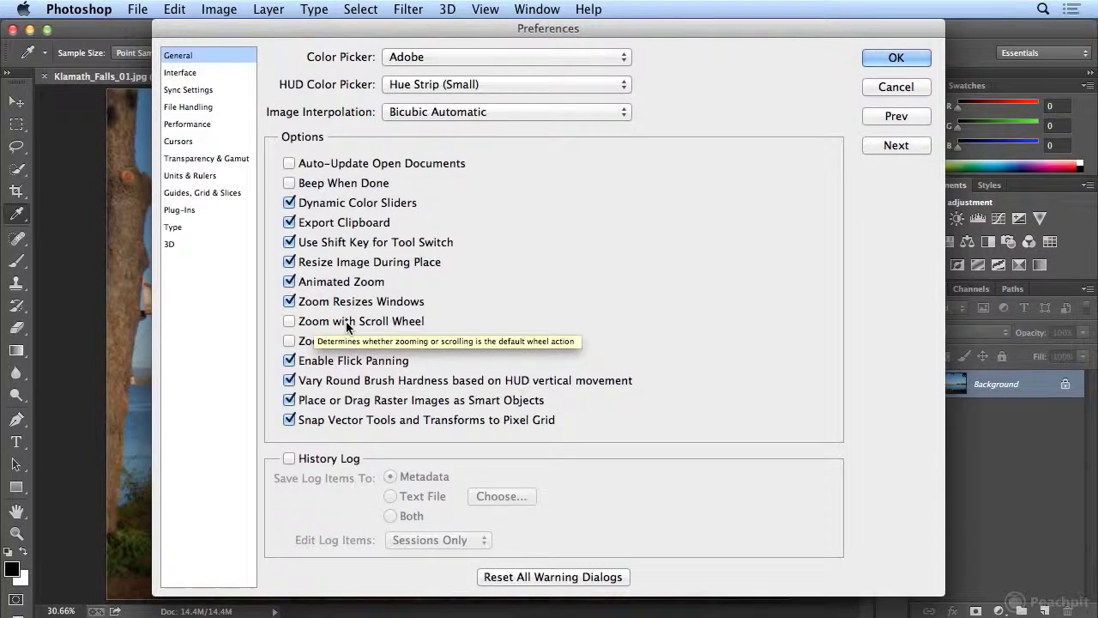
left_click(289, 341)
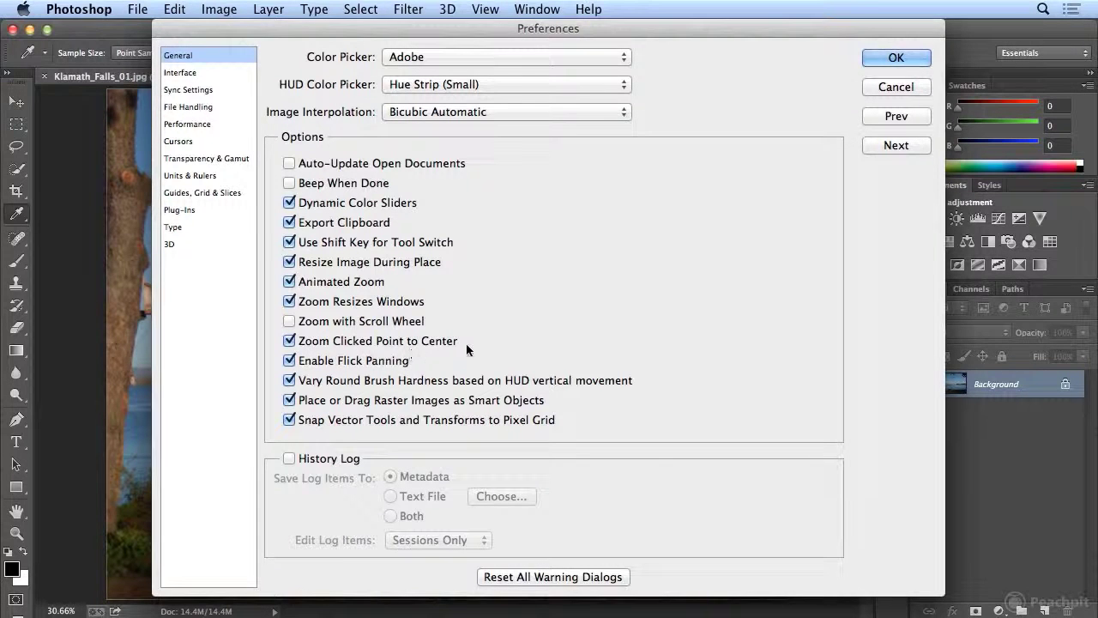
left_click(899, 58)
Center the view on the birdhouse with the Zoom tool and magnify it to 300%
key("z")
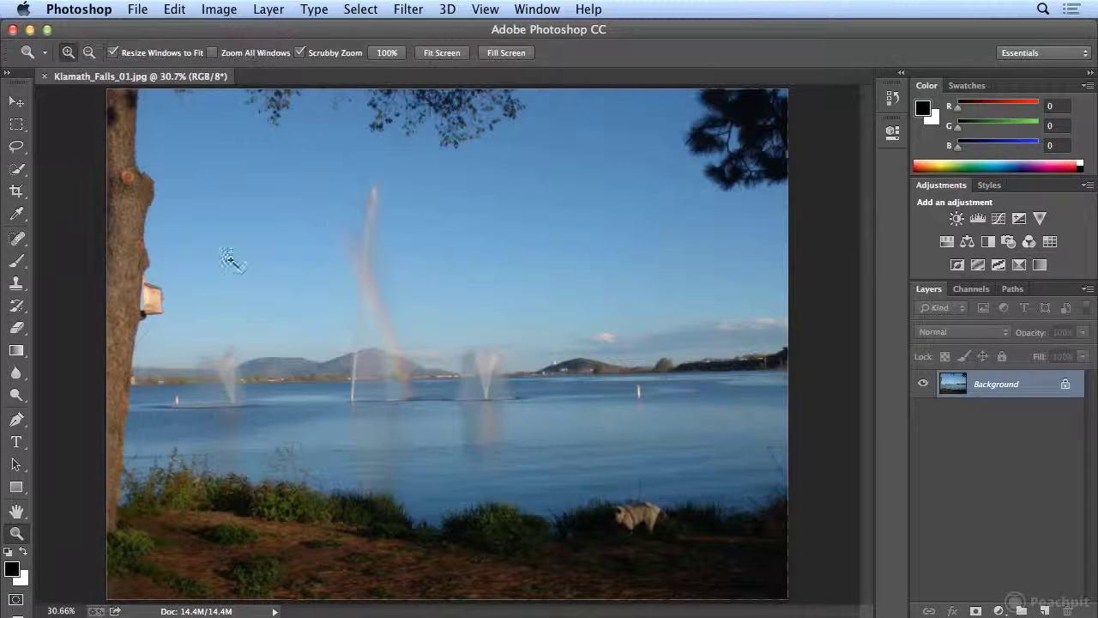
left_click(142, 298)
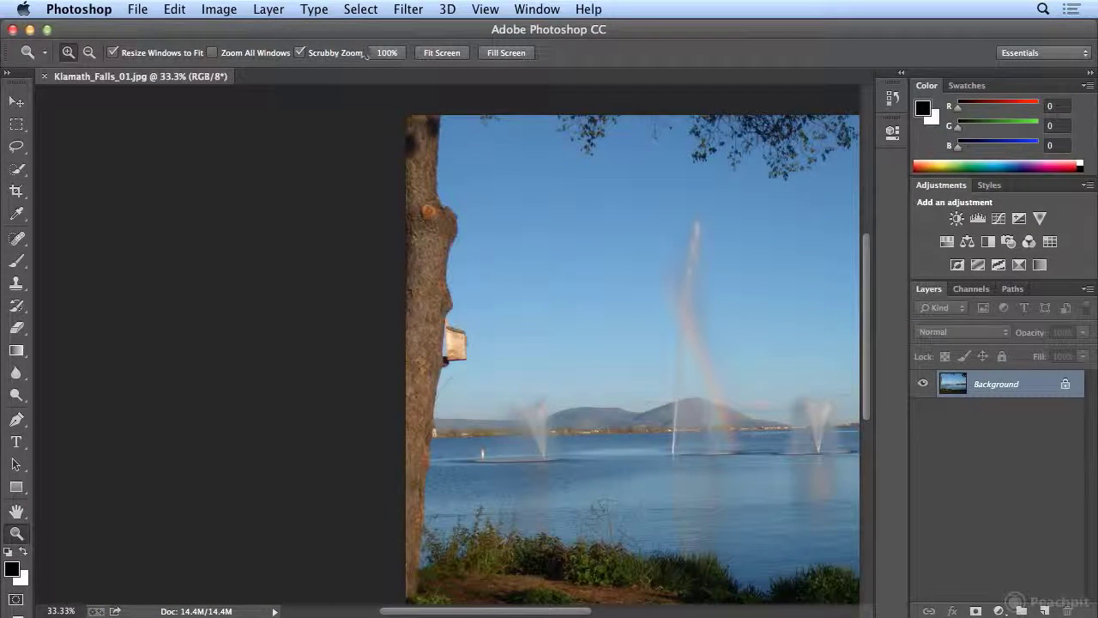
left_click(484, 9)
left_click(492, 144)
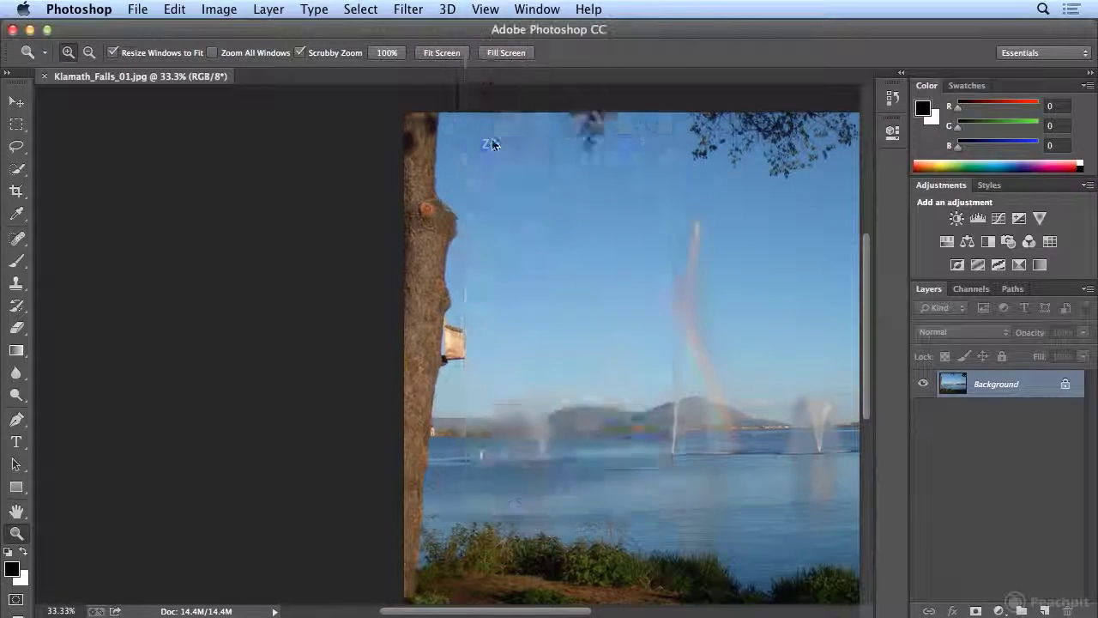
key("super+plus")
key("super+plus")
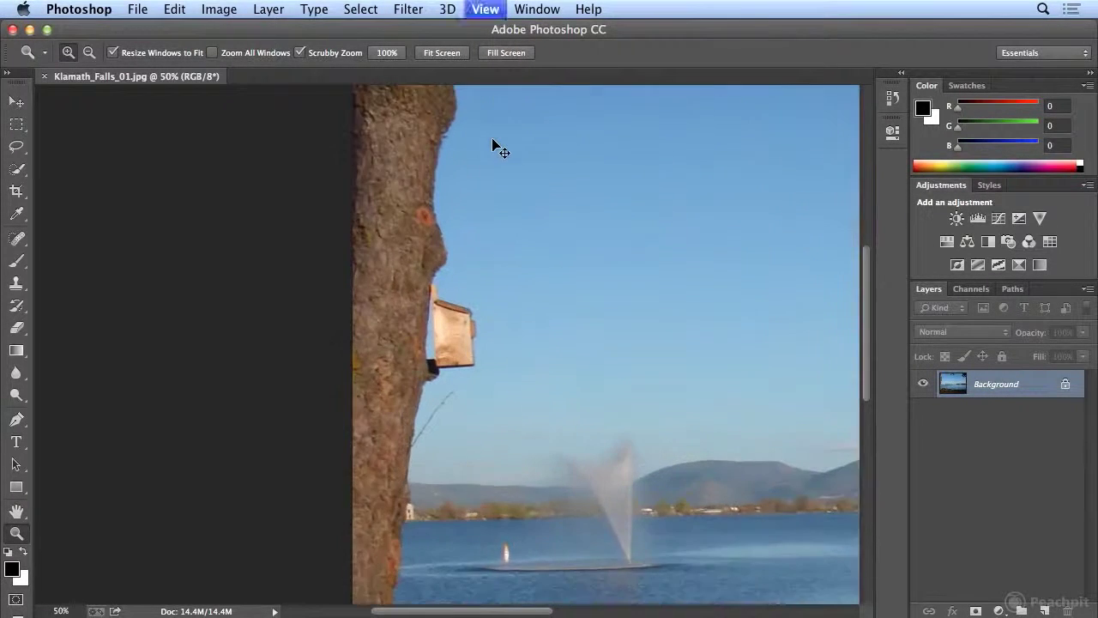
key("super+plus")
key("super+plus")
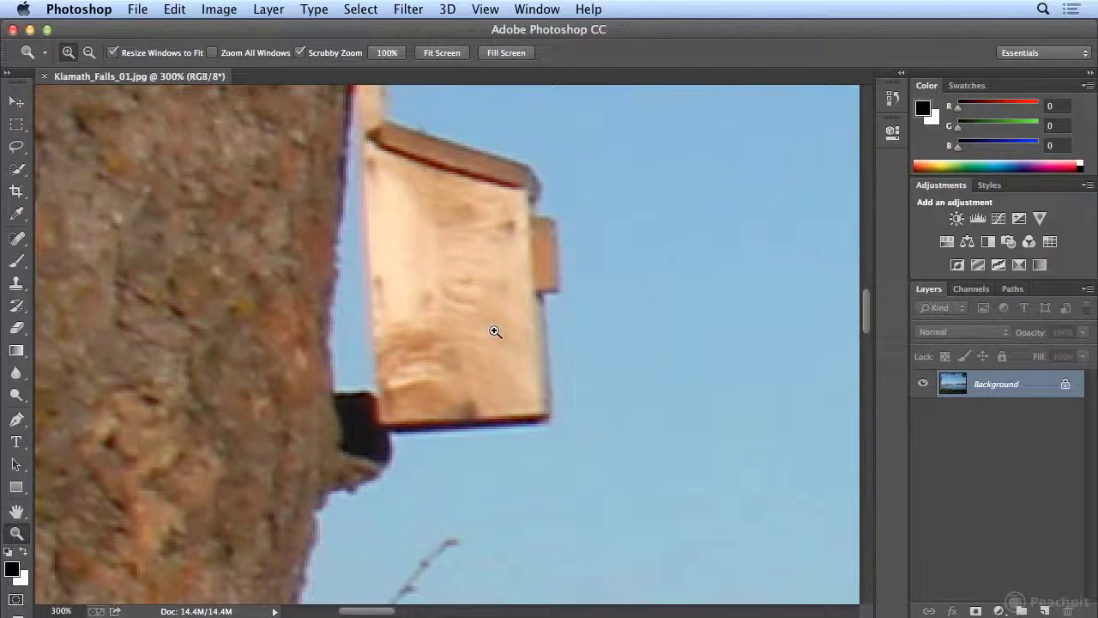
Fit the whole photo on screen
left_click(489, 10)
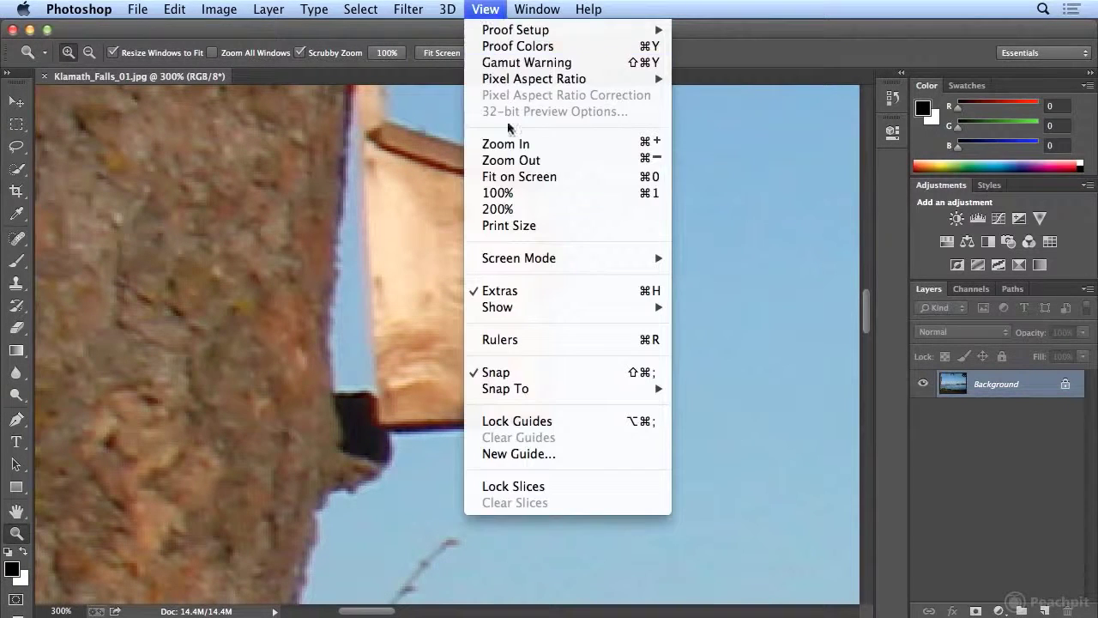
left_click(521, 184)
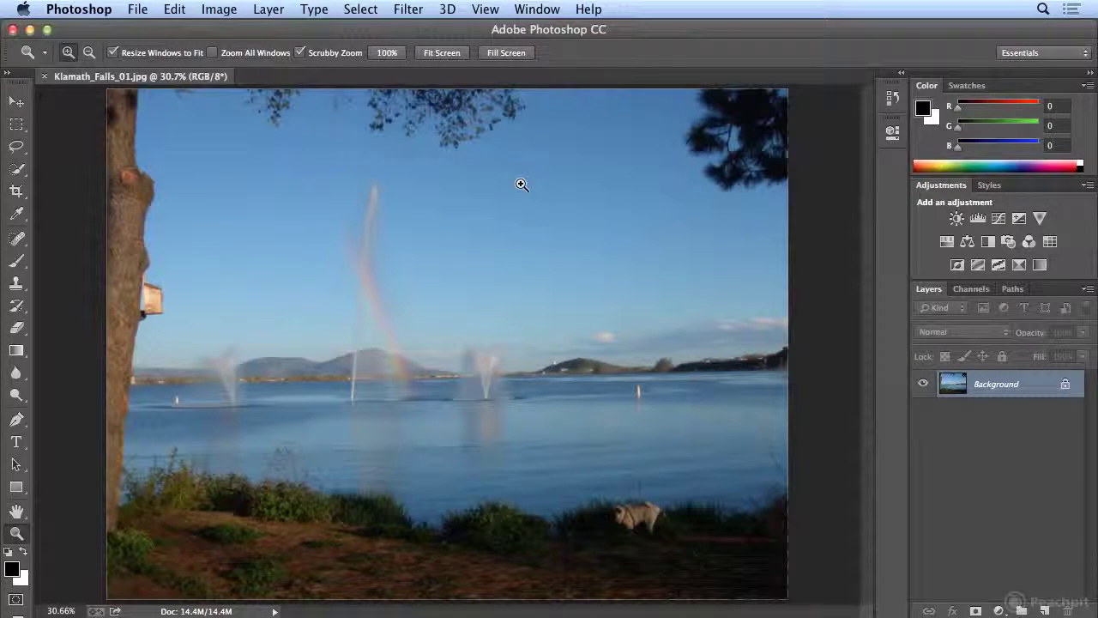
Apply the lightest gray color theme in the Interface preferences and select the Rectangular Marquee tool
left_click(87, 9)
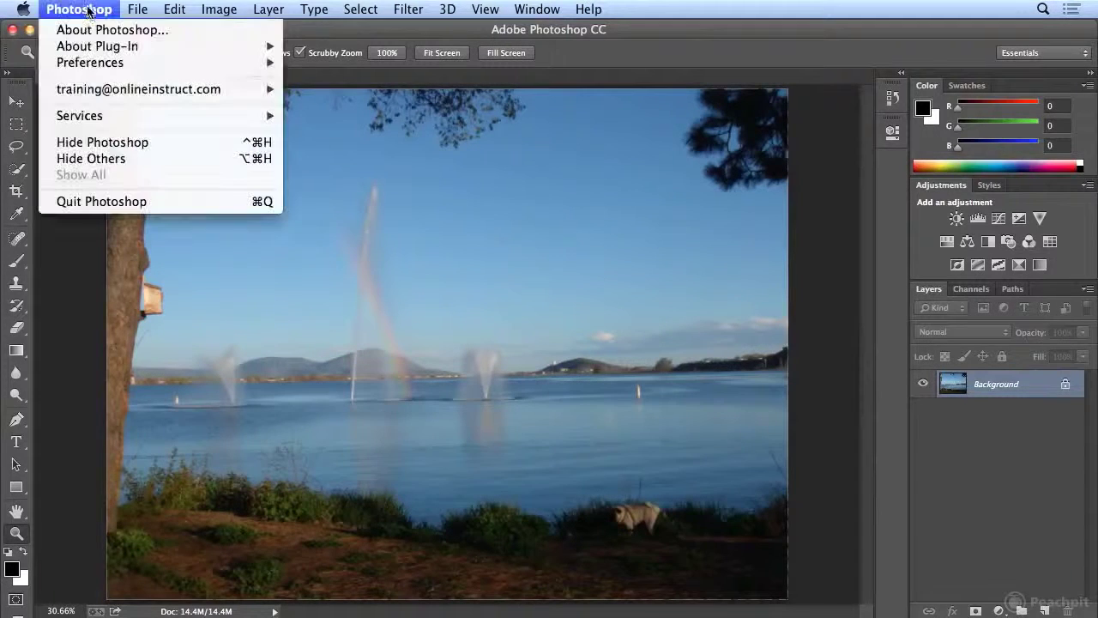
mouse_move(90, 64)
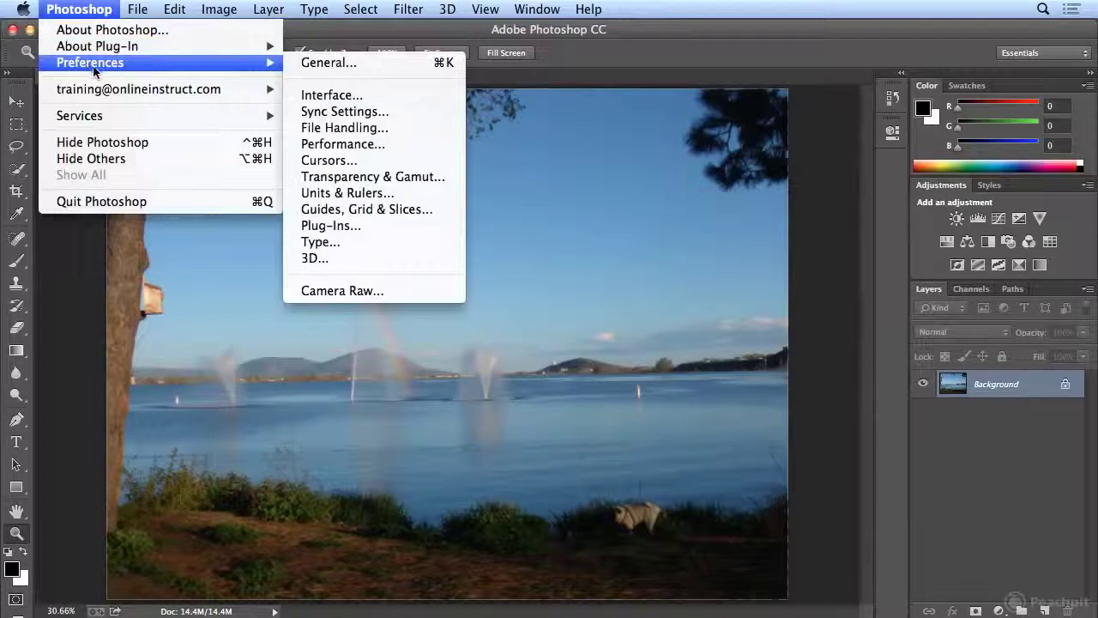
left_click(400, 96)
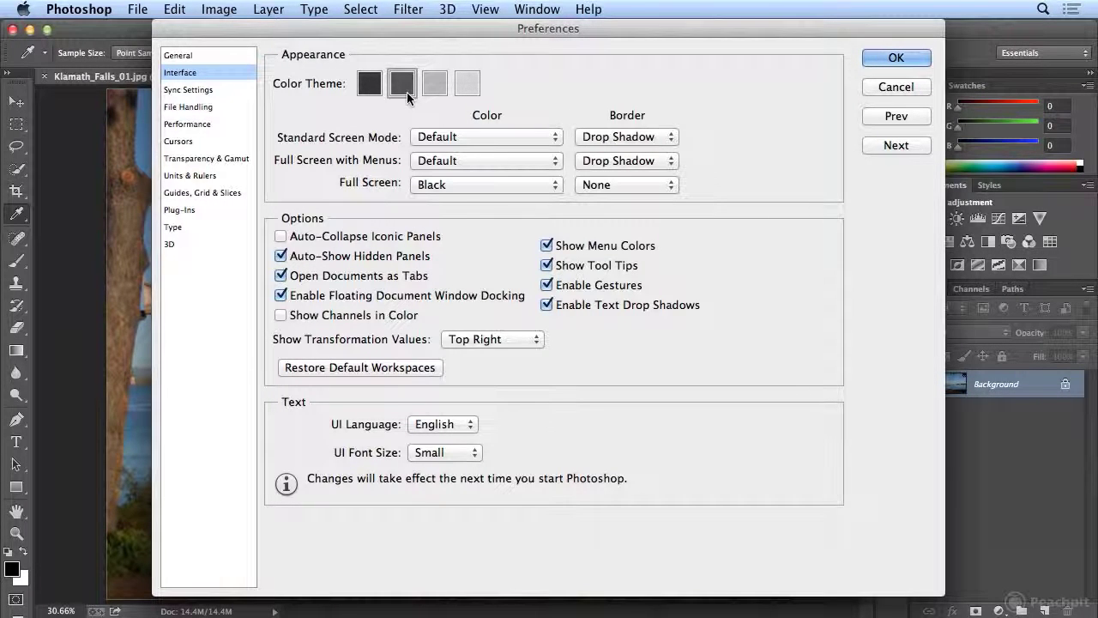
left_click(472, 89)
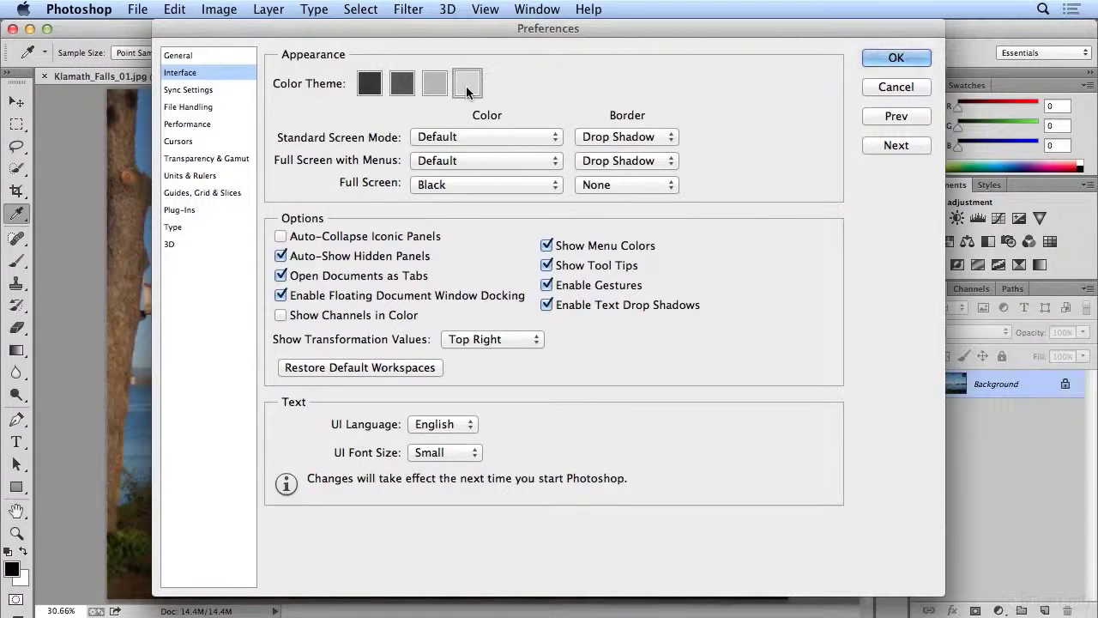
left_click(898, 54)
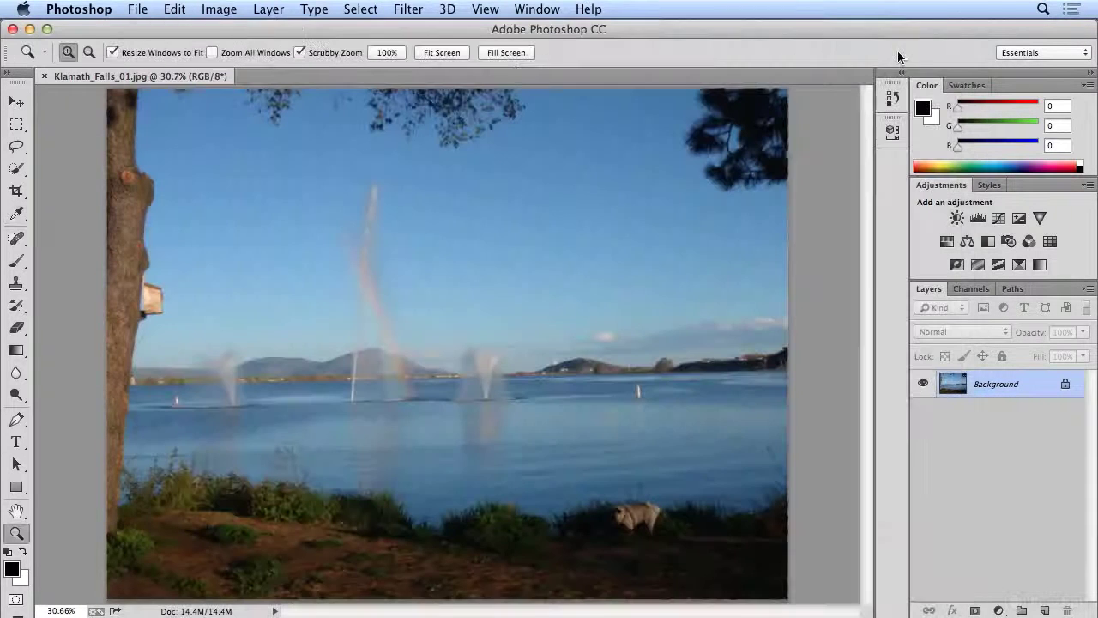
left_click(16, 101)
left_click(16, 124)
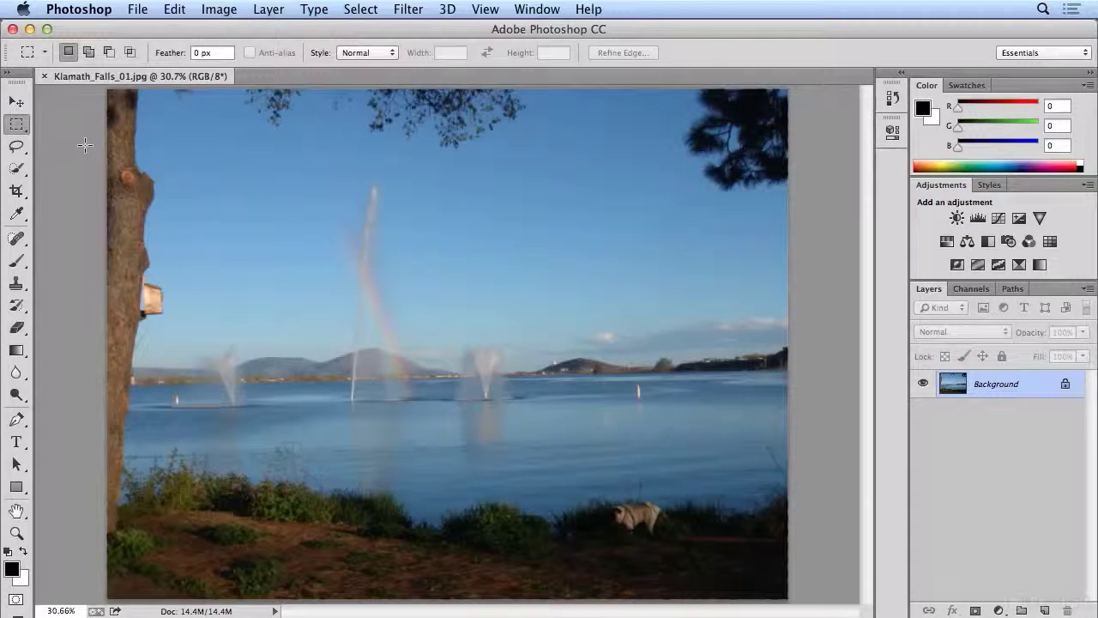
Switch the color theme to the second-darkest gray and set the UI Font Size to Large in the Interface preferences
left_click(82, 9)
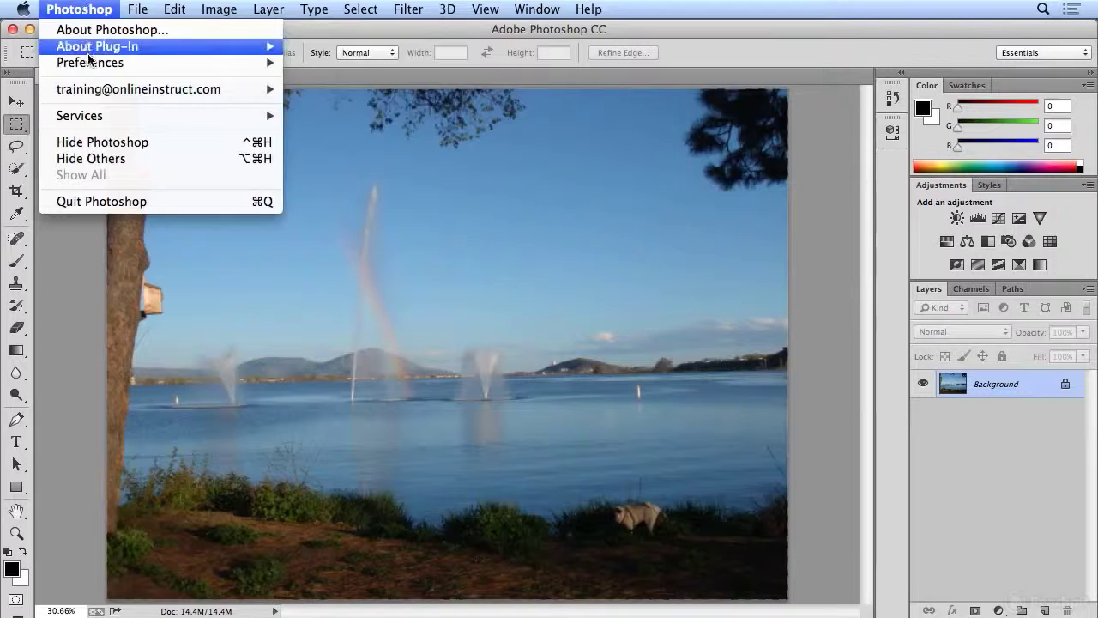
mouse_move(168, 66)
left_click(334, 95)
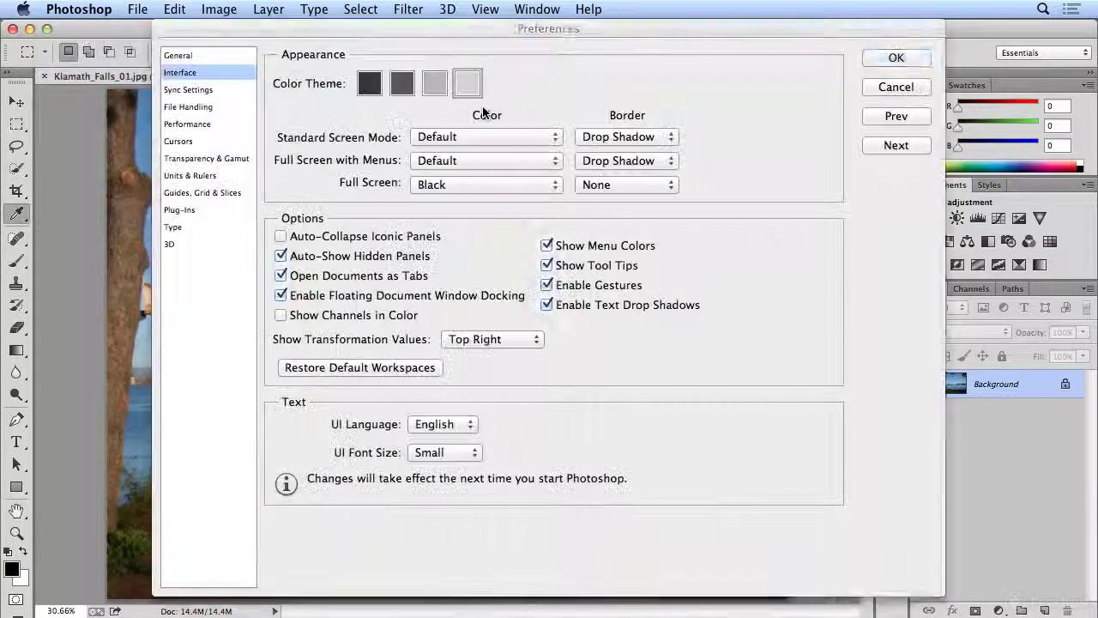
left_click(402, 85)
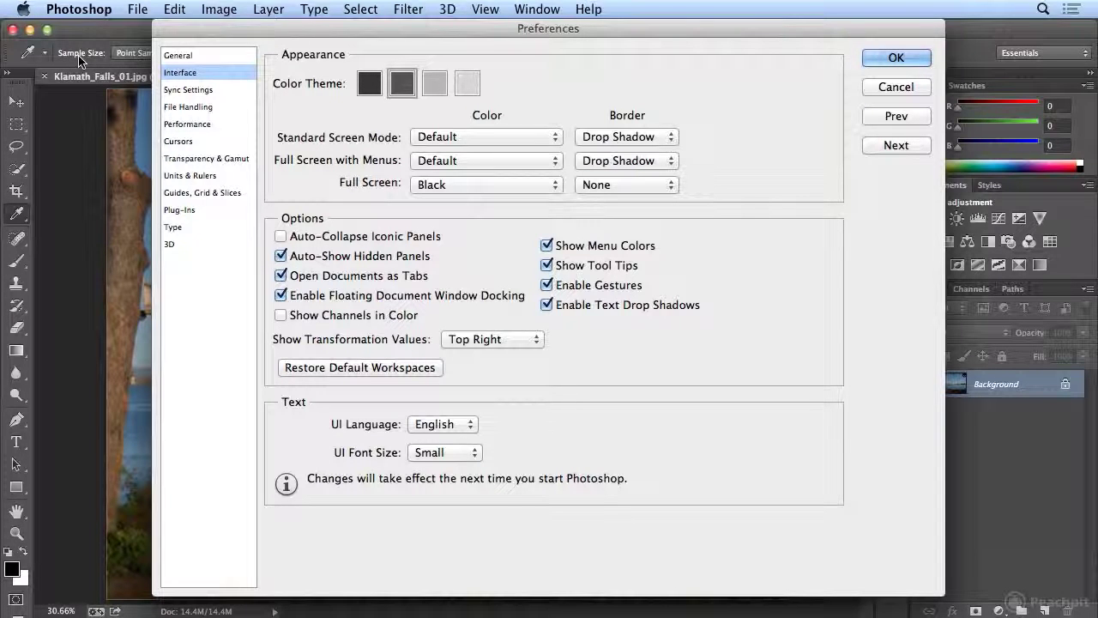
left_click(442, 452)
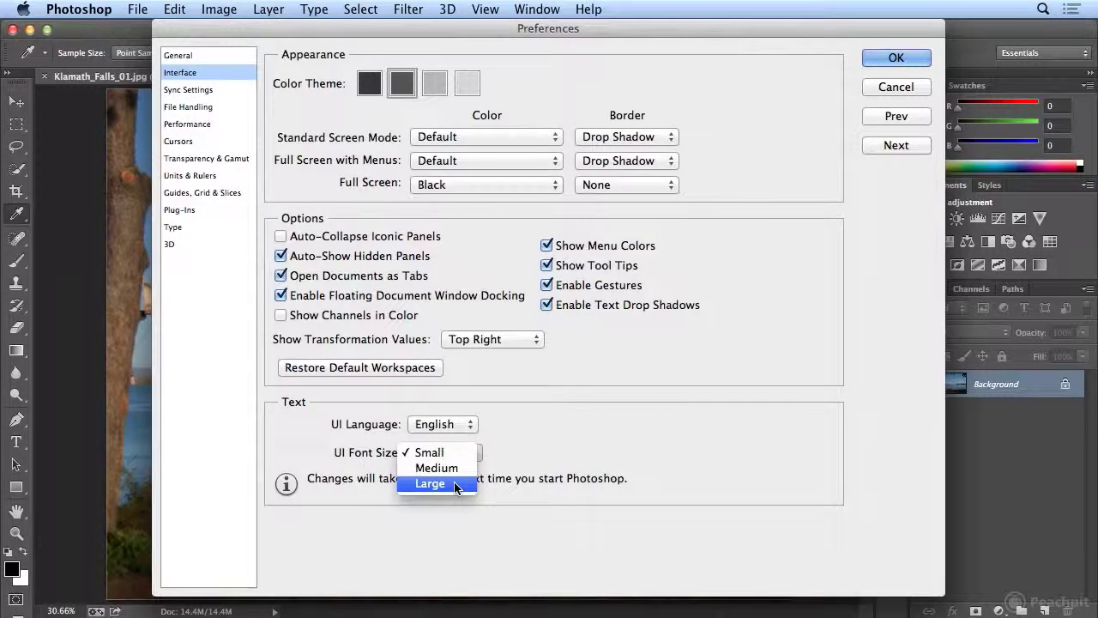
left_click(456, 485)
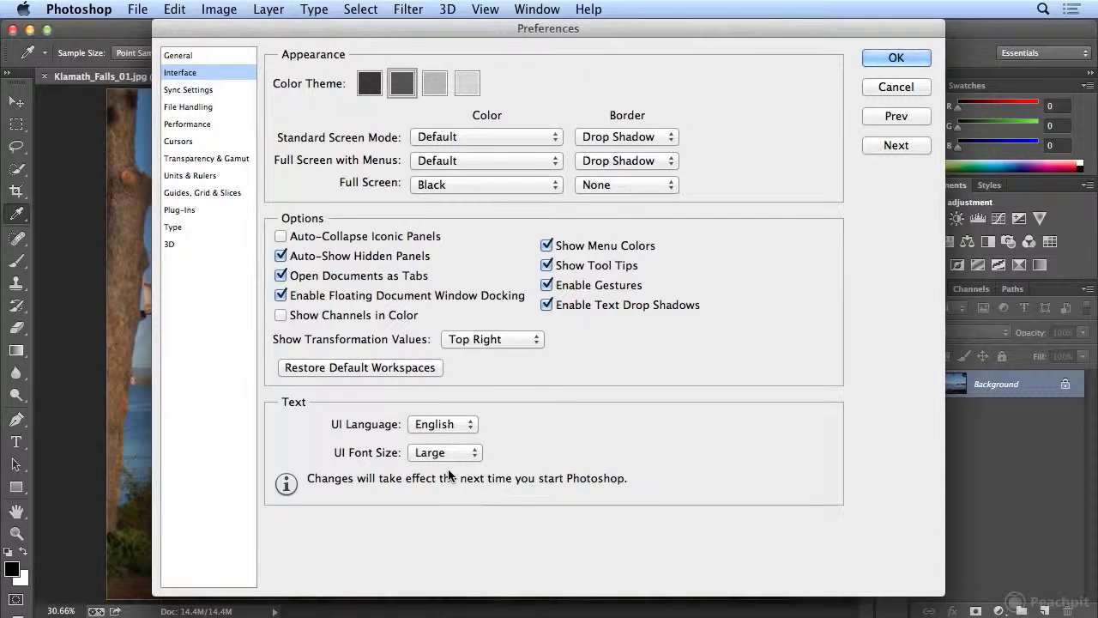
left_click(898, 61)
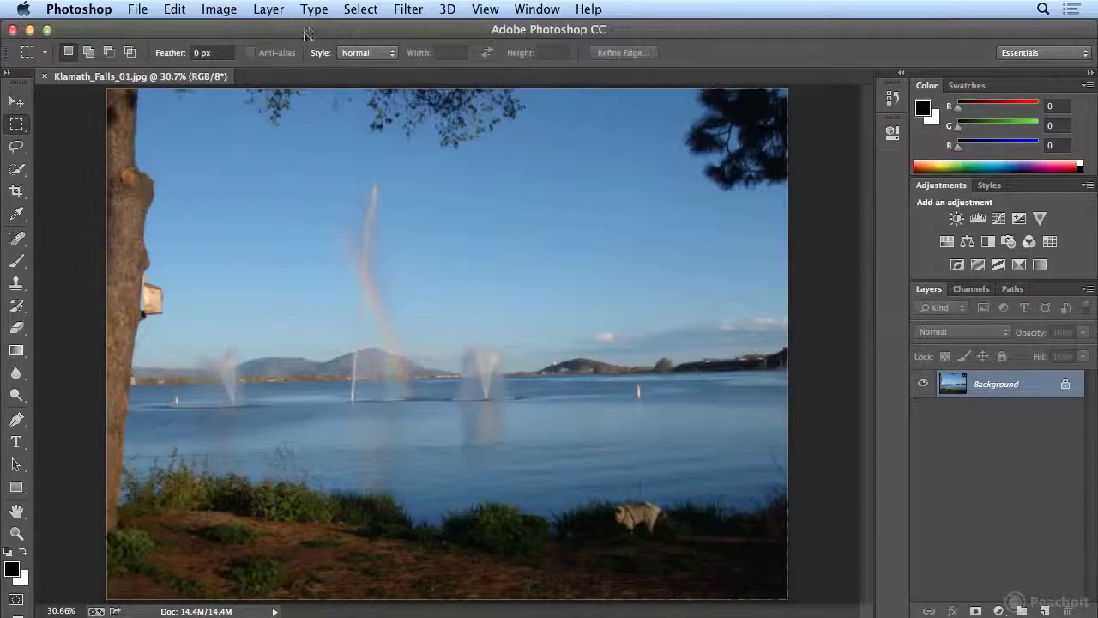
Quit and relaunch Photoshop, and select the Eyedropper tool
left_click(86, 8)
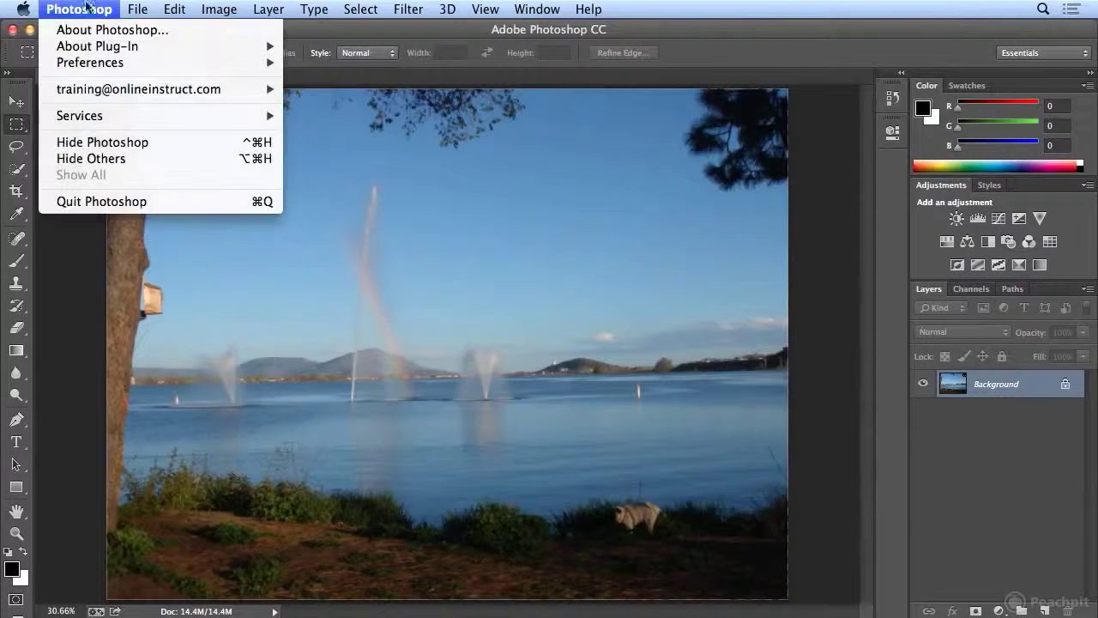
left_click(85, 203)
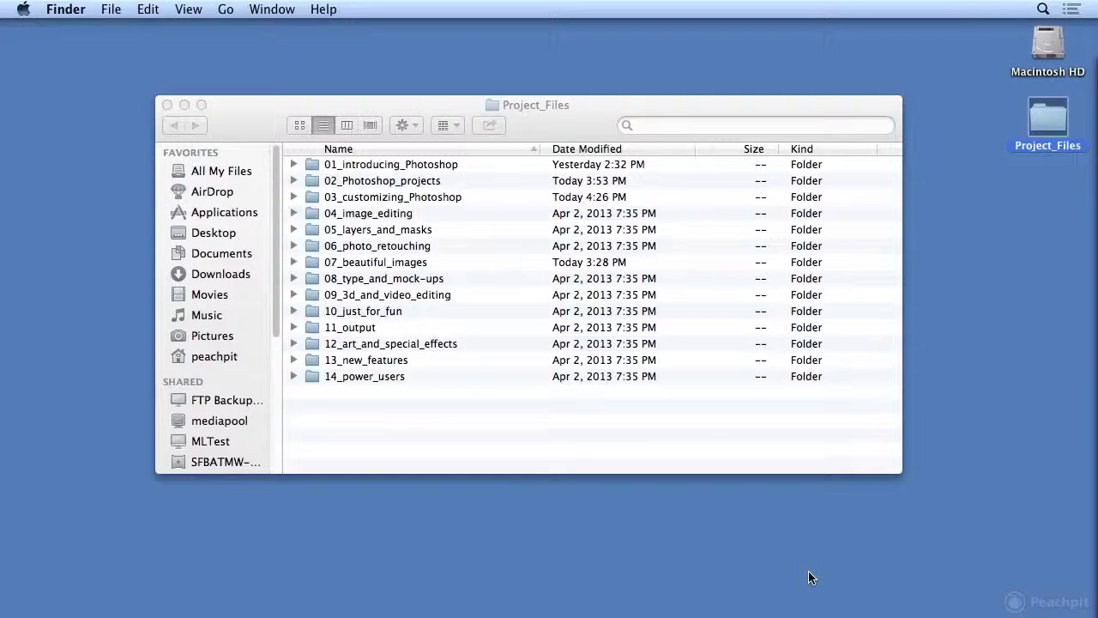
mouse_move(788, 614)
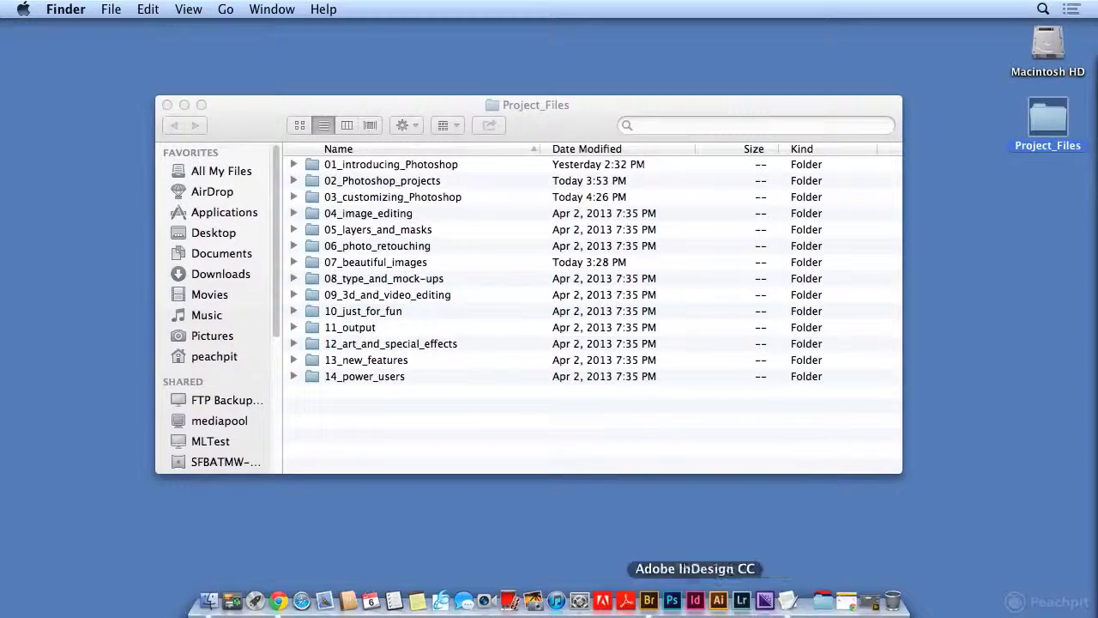
left_click(672, 601)
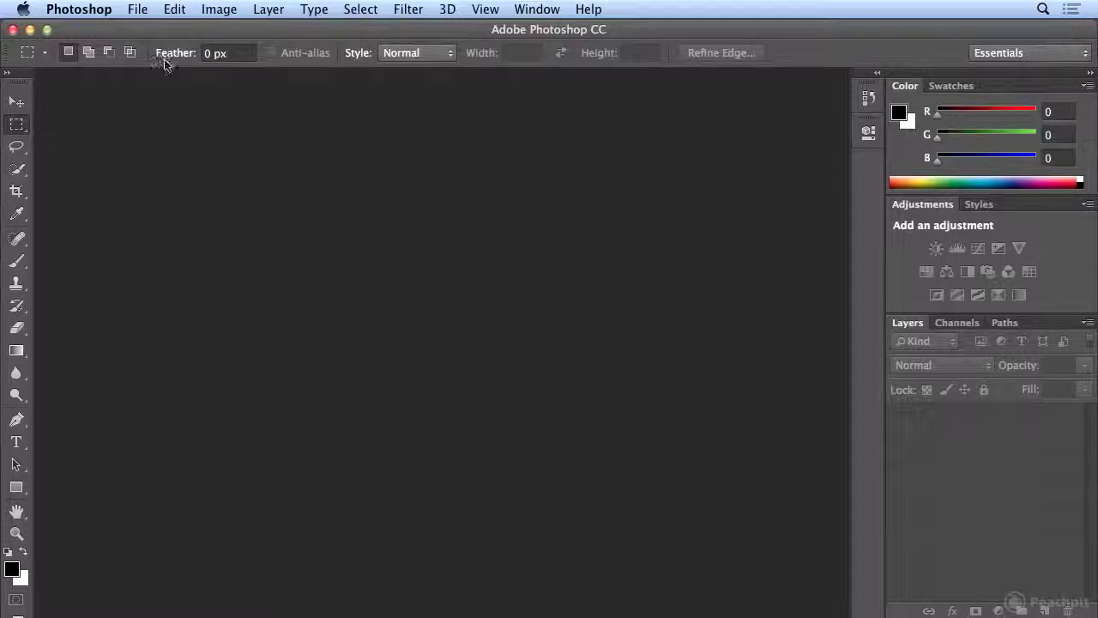
left_click(17, 214)
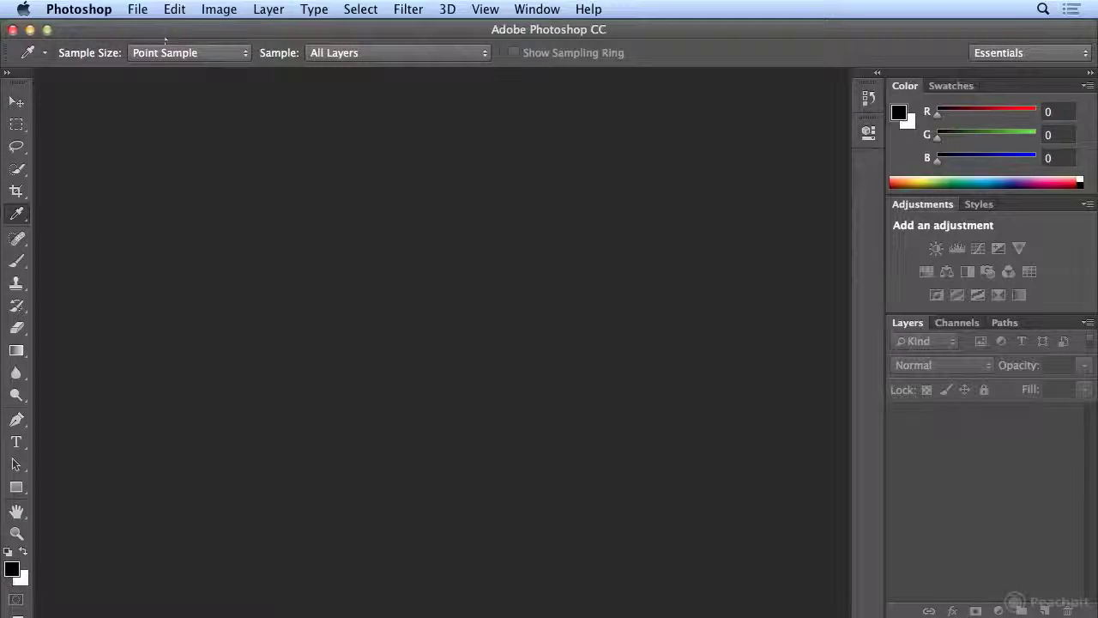
Set the UI Font Size to Small and enable Show Channels in Color in the Interface preferences
left_click(76, 10)
mouse_move(89, 67)
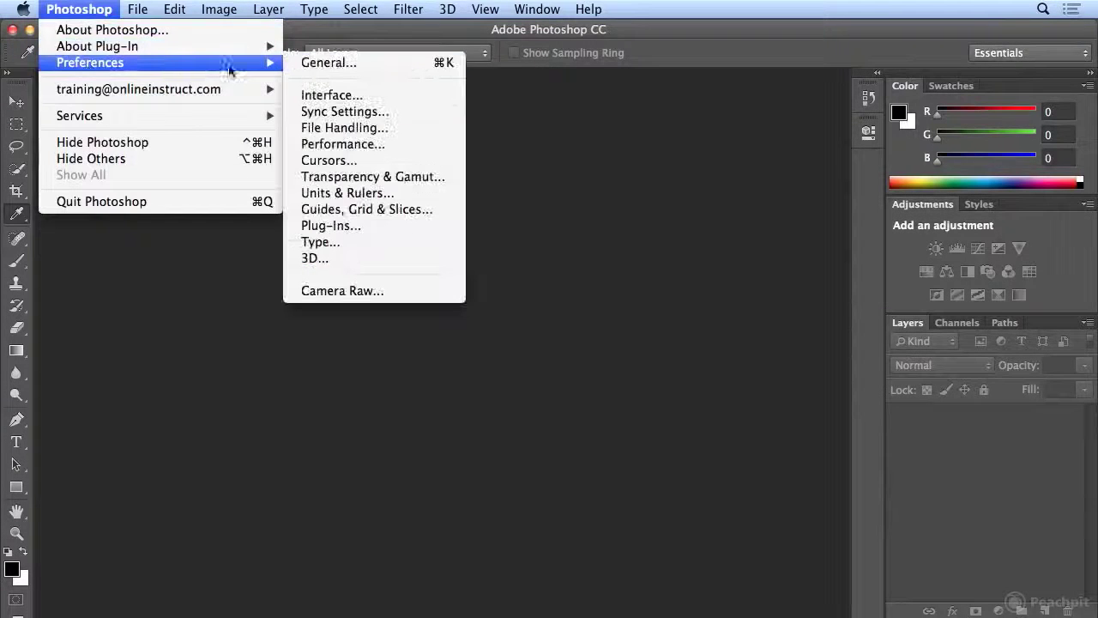
left_click(334, 94)
left_click(474, 452)
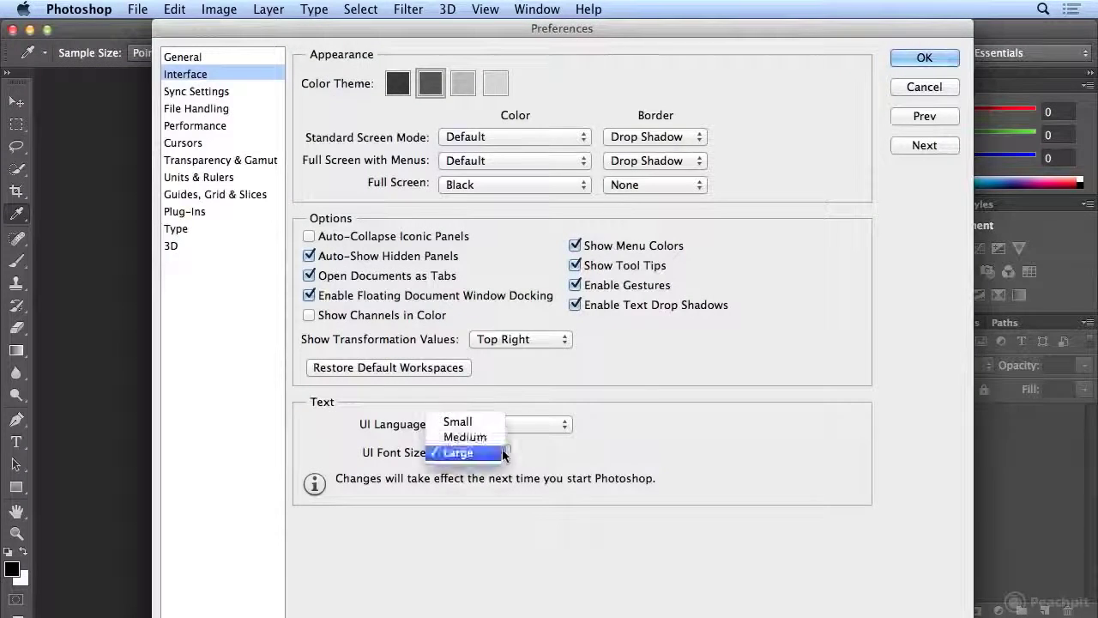
left_click(495, 425)
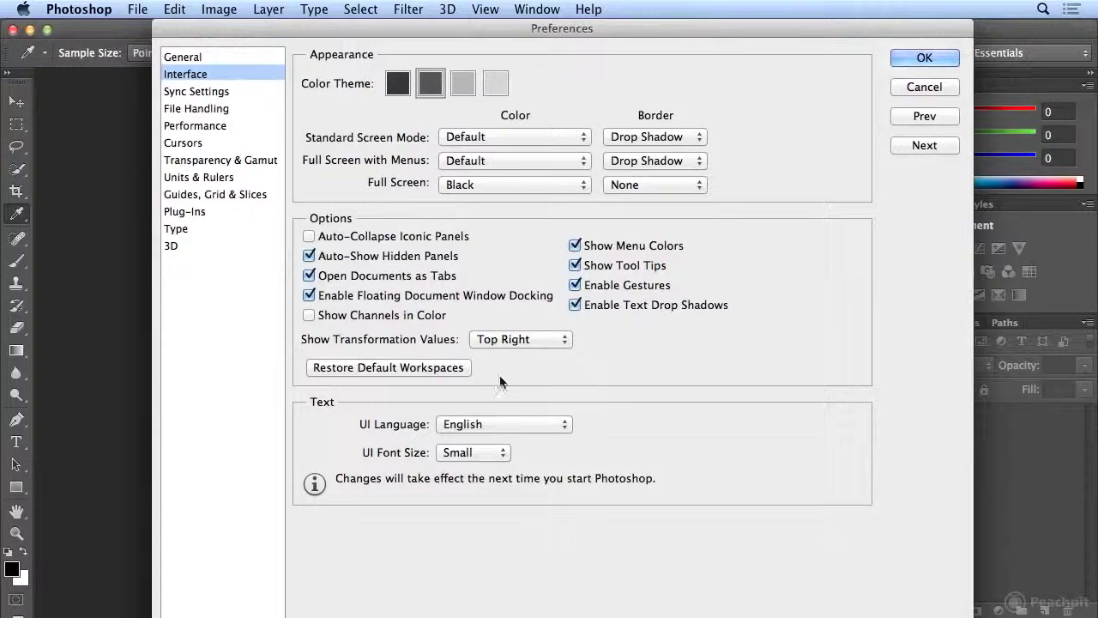
left_click(341, 319)
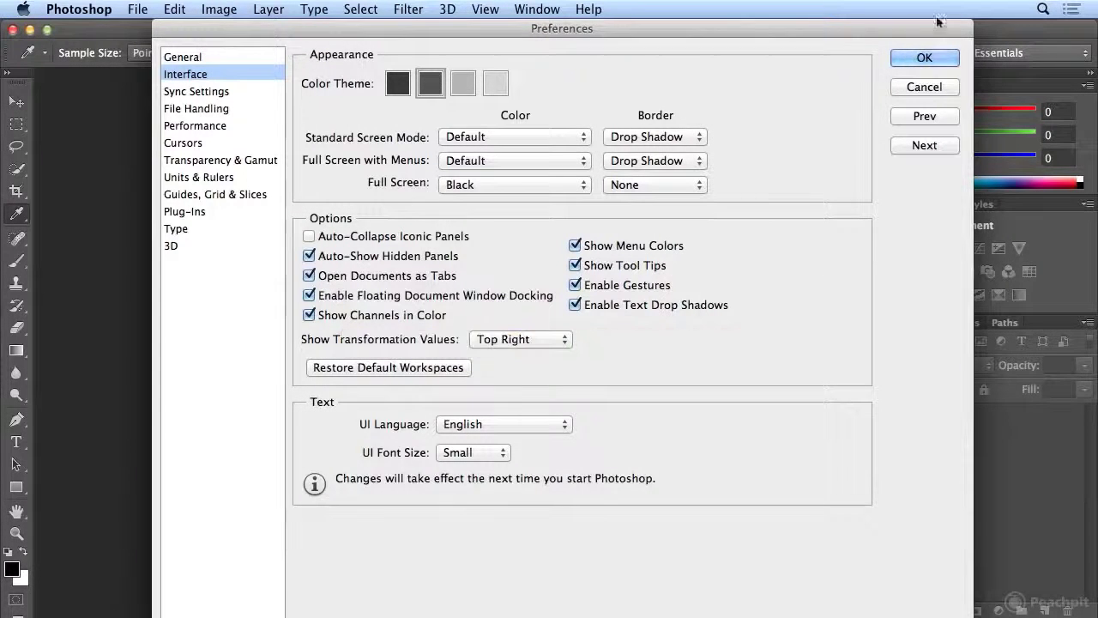
left_click(912, 56)
Reopen the recent photo Klamath_Falls_01.jpg
left_click(138, 9)
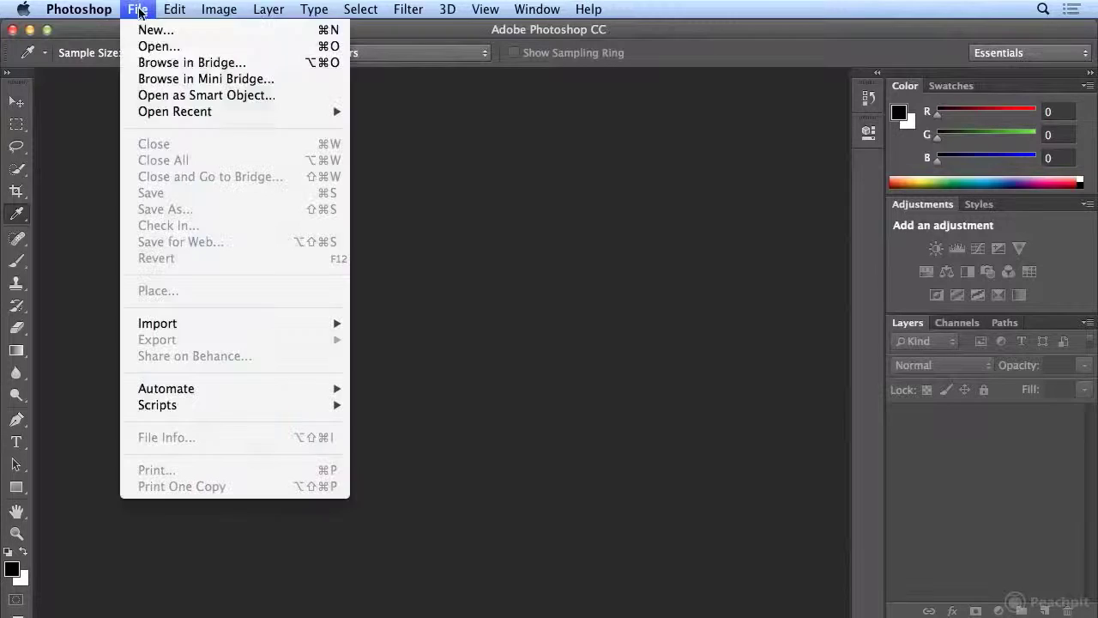
mouse_move(347, 114)
left_click(411, 112)
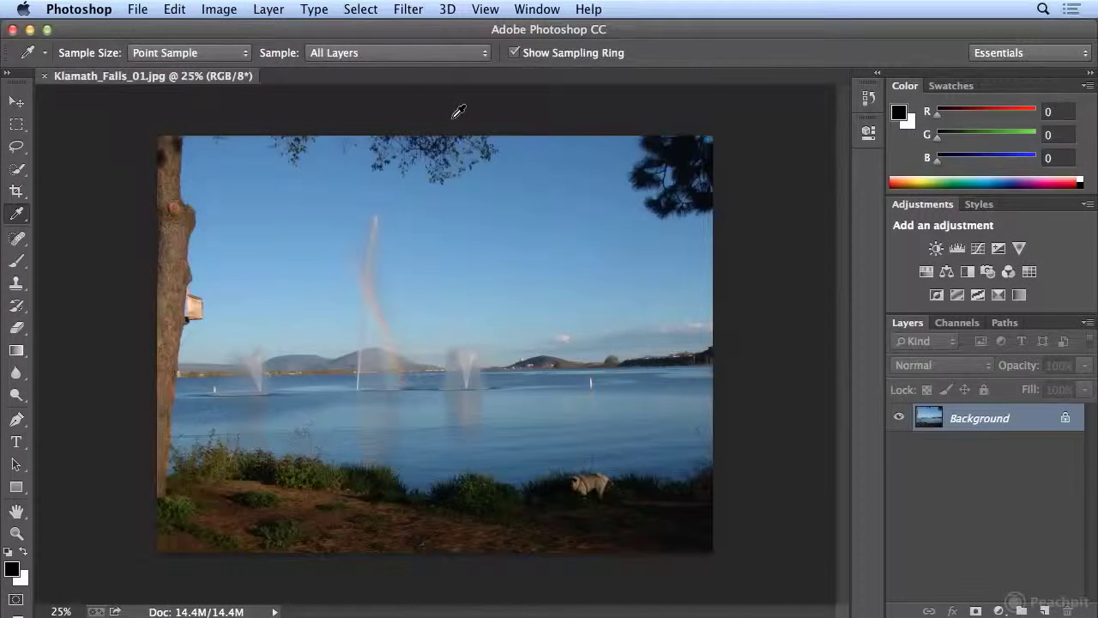
View the photo's Red, Green and Blue channels one by one in color, and return to the RGB composite
left_click(959, 324)
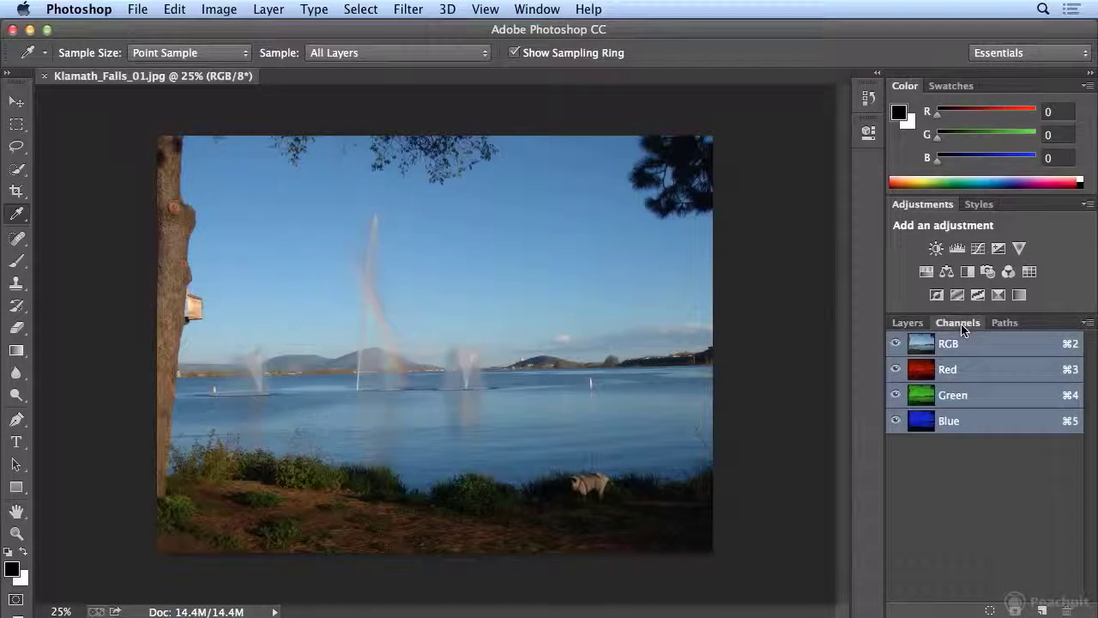
left_click(962, 378)
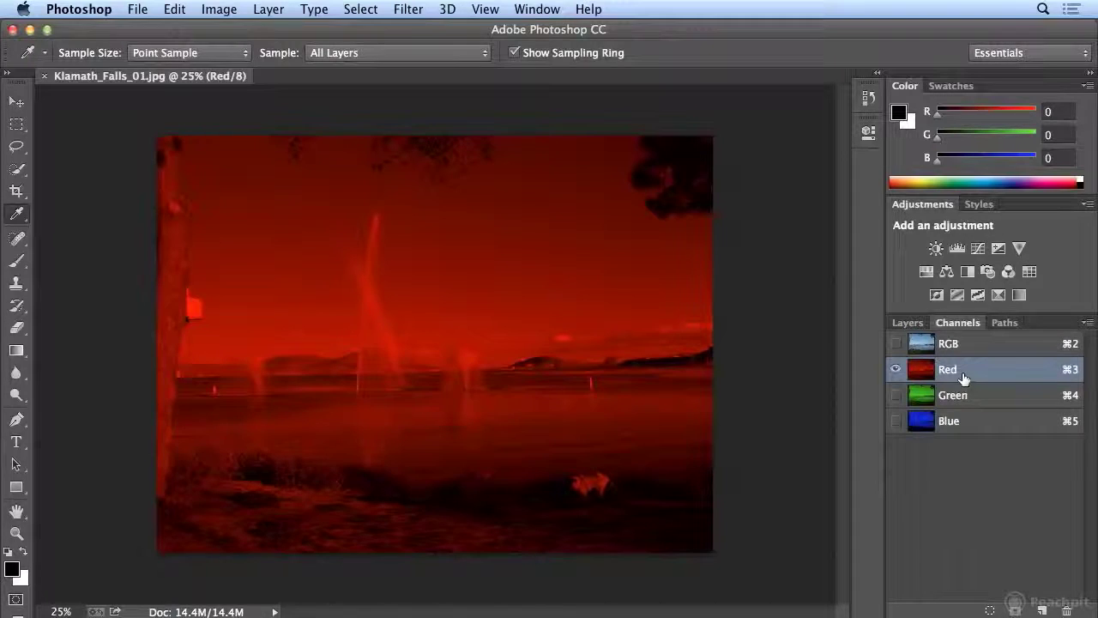
left_click(961, 398)
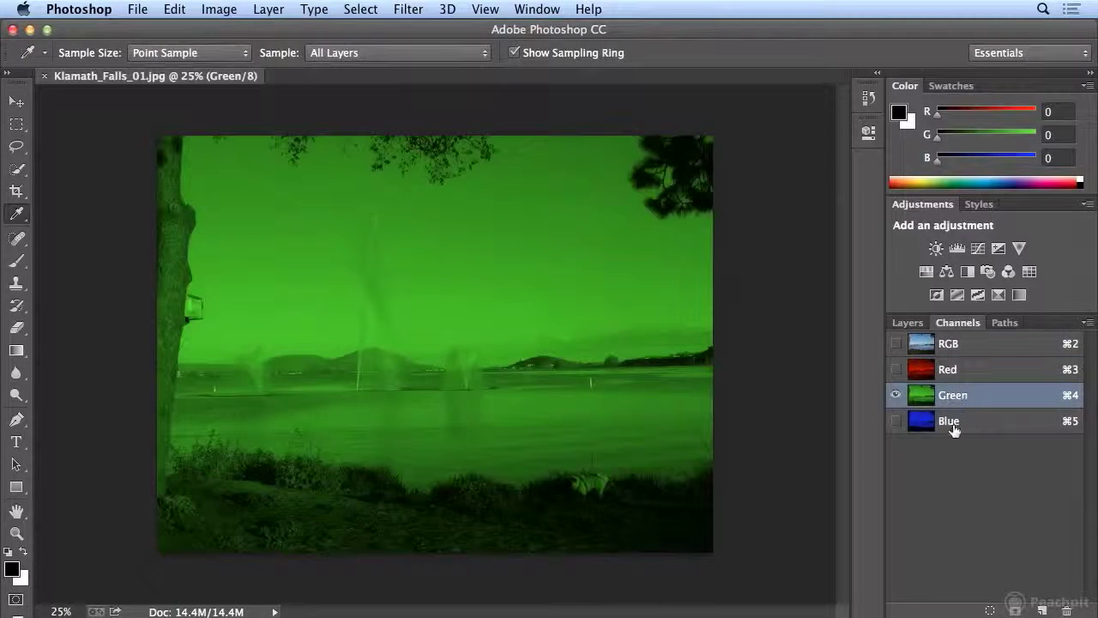
left_click(954, 422)
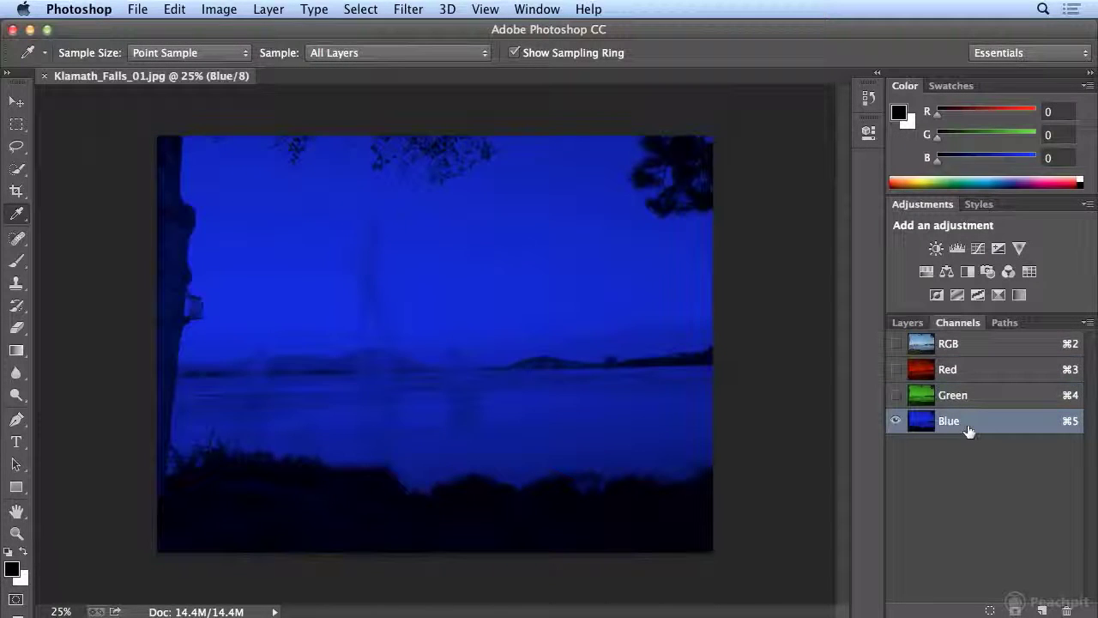
left_click(965, 350)
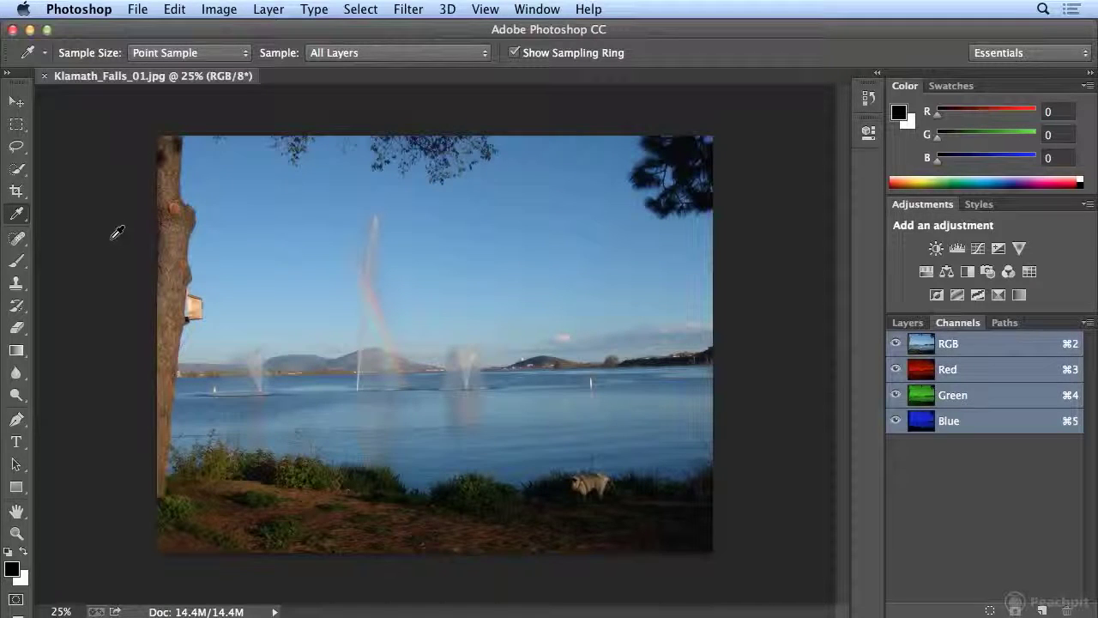
Disable Show Channels in Color in the Interface preferences
left_click(79, 9)
mouse_move(228, 65)
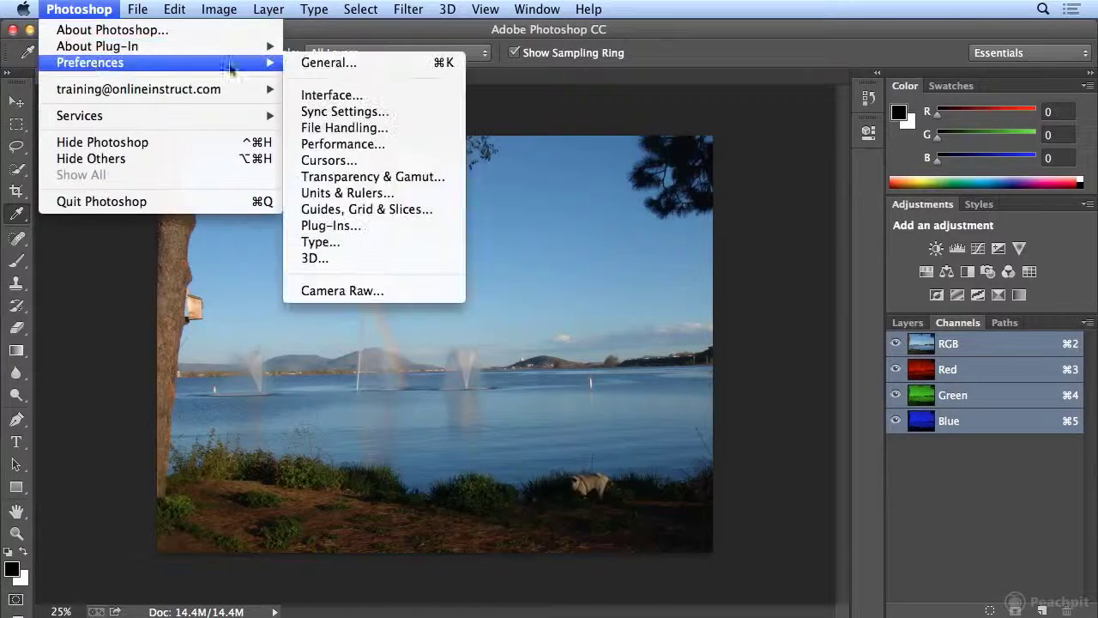
left_click(339, 97)
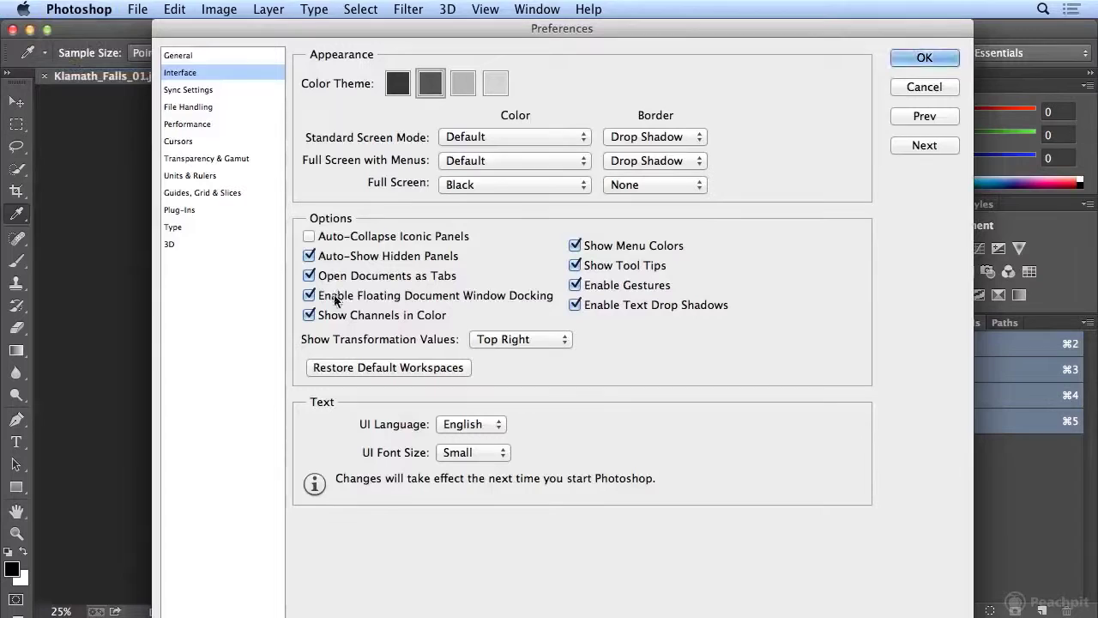
left_click(333, 316)
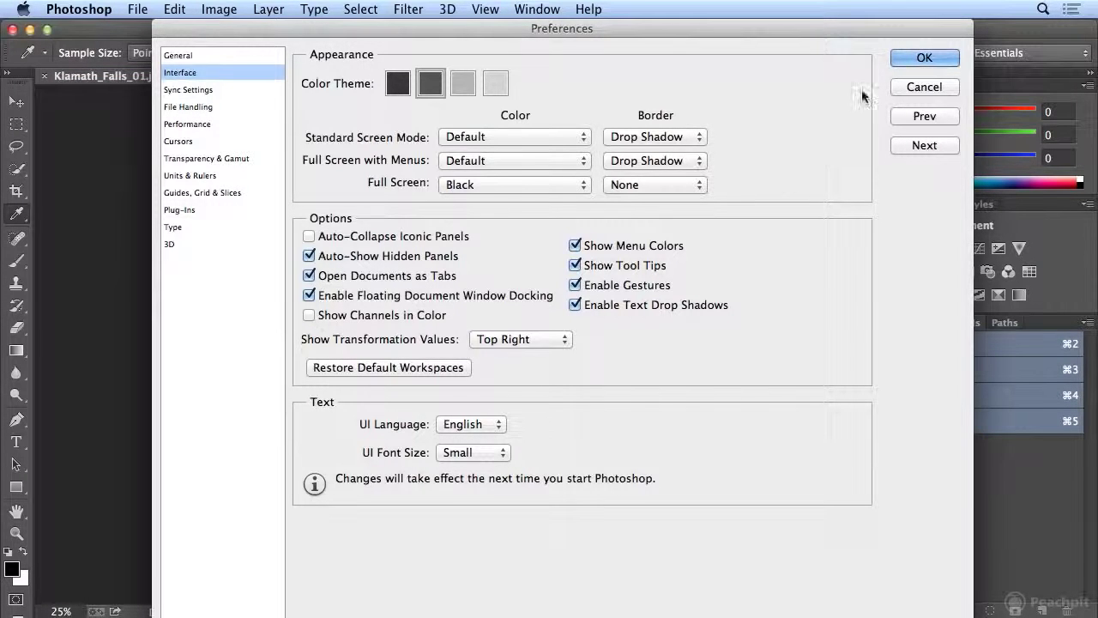
left_click(923, 58)
View the Red, Green and Blue channels individually in grayscale
left_click(961, 372)
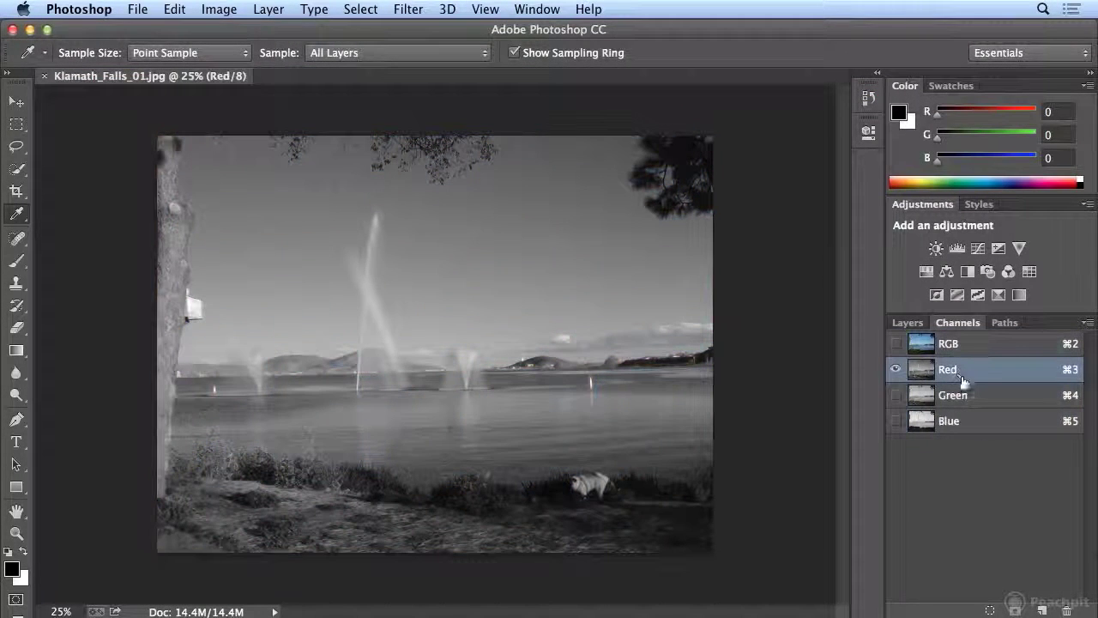
left_click(961, 397)
left_click(962, 422)
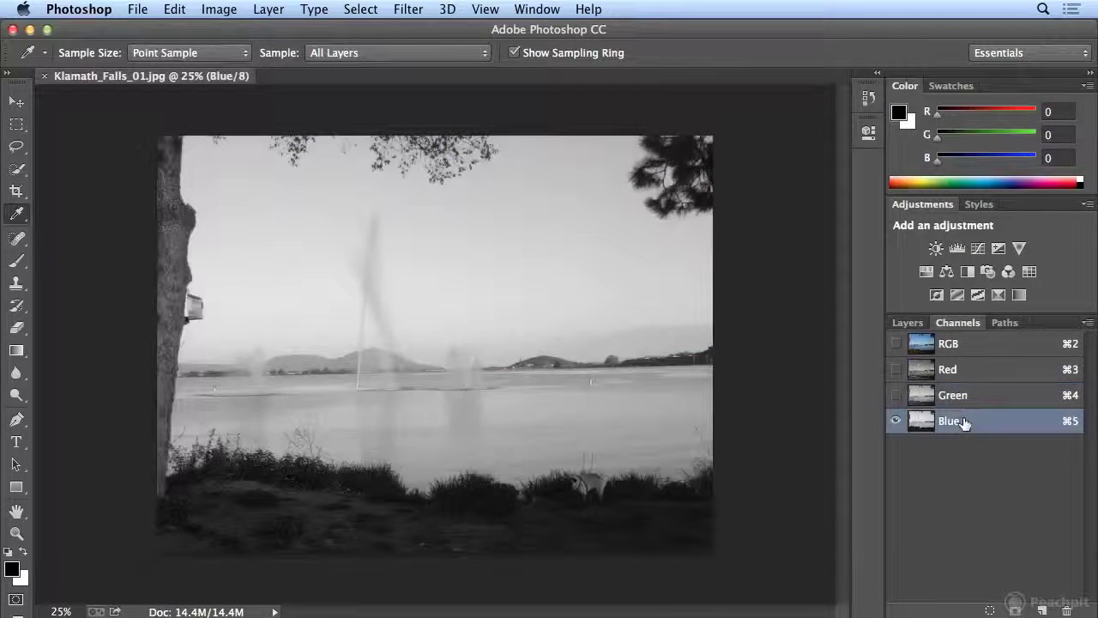
Compare the grayscale Red, Green and Blue channels of the photo repeatedly, and return to the RGB composite
left_click(976, 394)
left_click(975, 371)
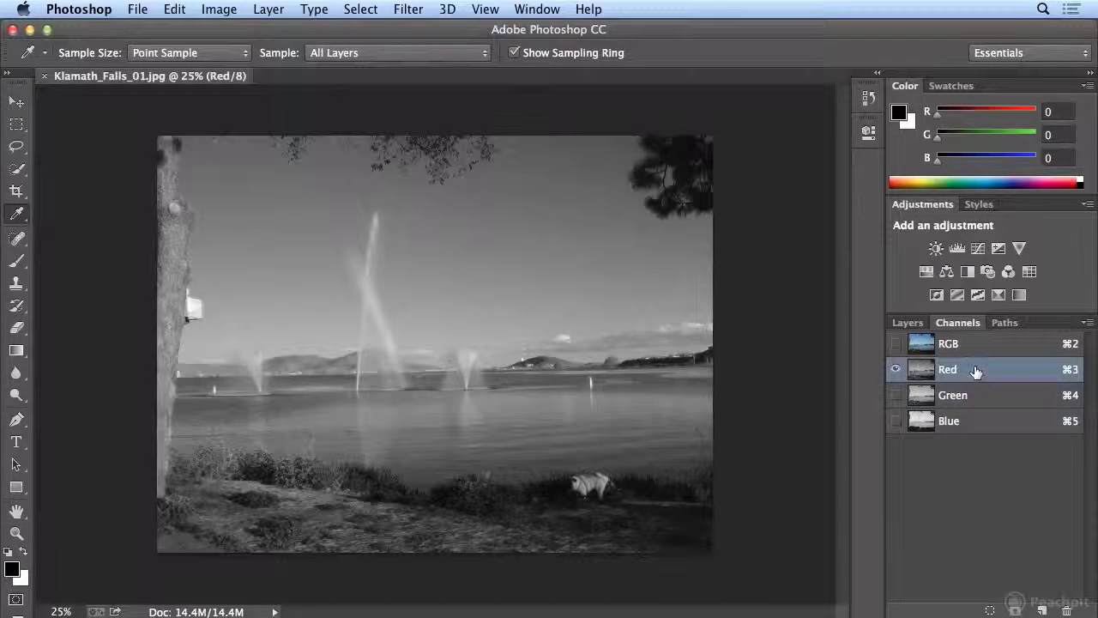
left_click(975, 396)
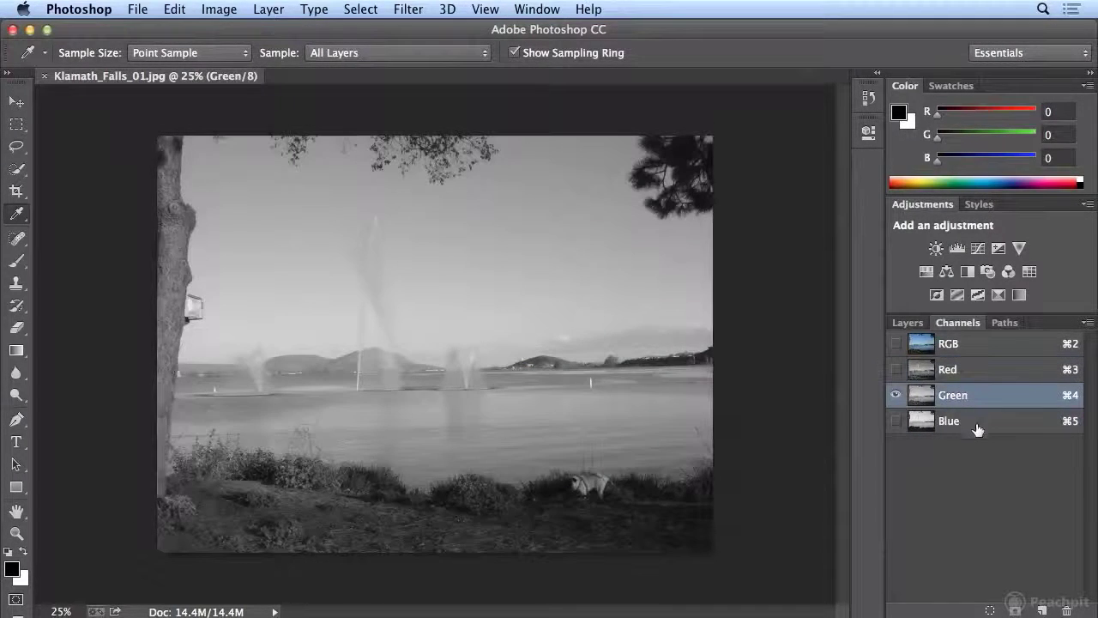
left_click(977, 424)
left_click(977, 395)
left_click(975, 376)
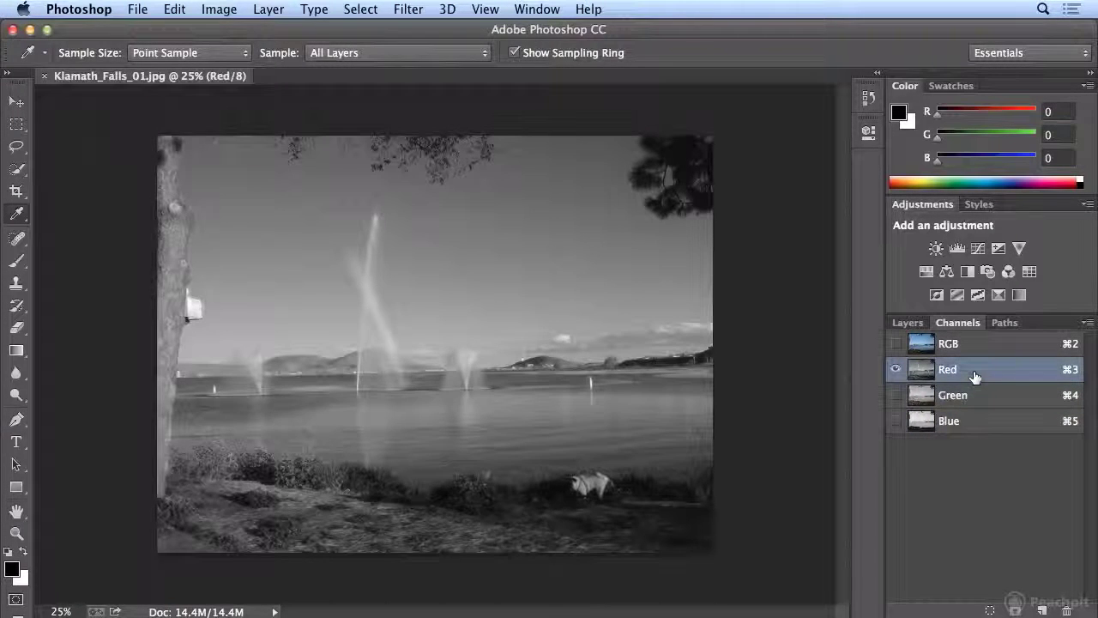
left_click(974, 392)
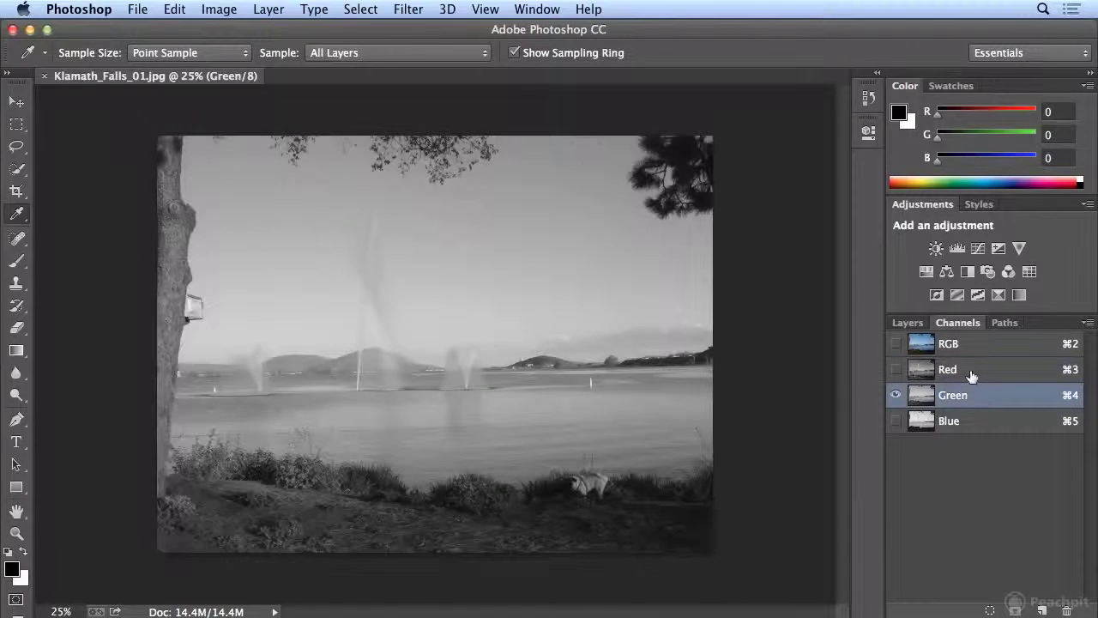
left_click(971, 375)
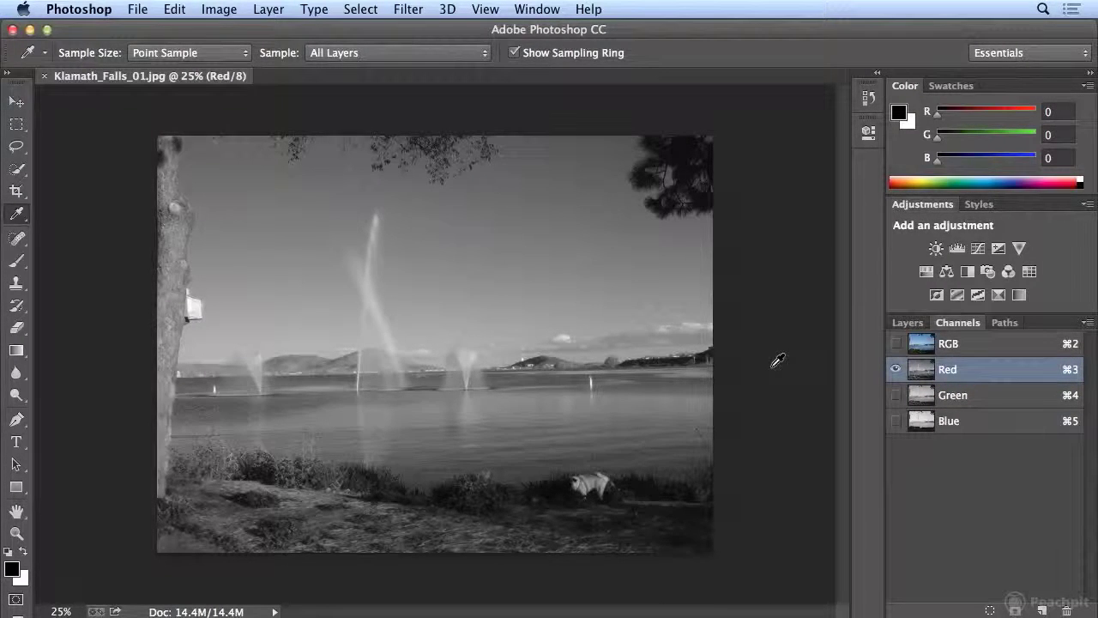
left_click(965, 350)
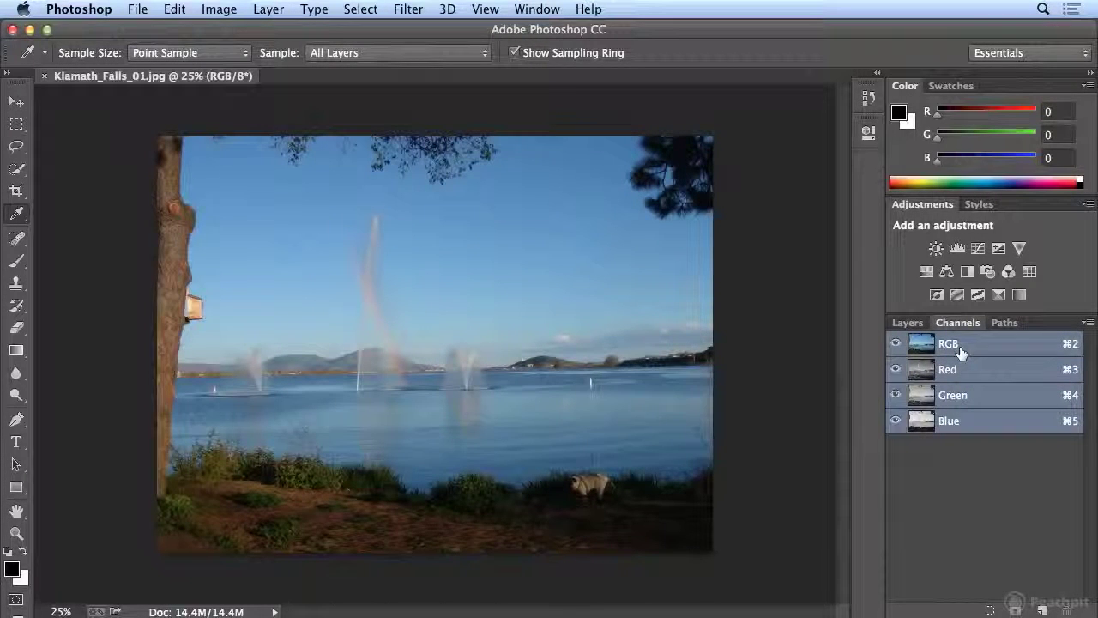
Open the Sync Settings preferences and examine the choices for when conflicts occur, keeping Always Ask
left_click(102, 8)
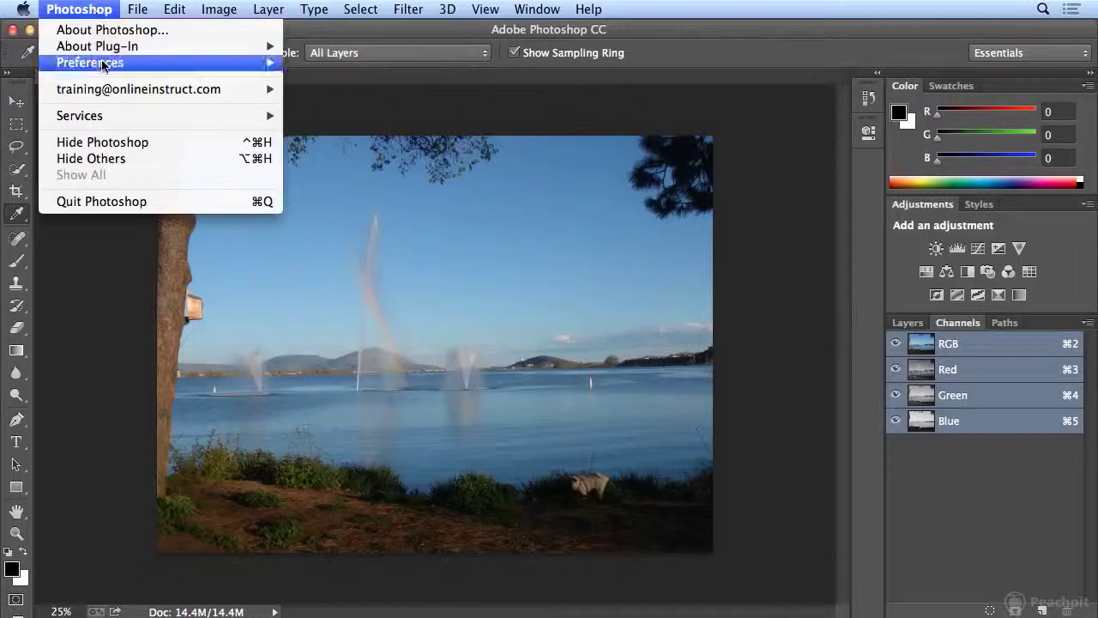
mouse_move(215, 63)
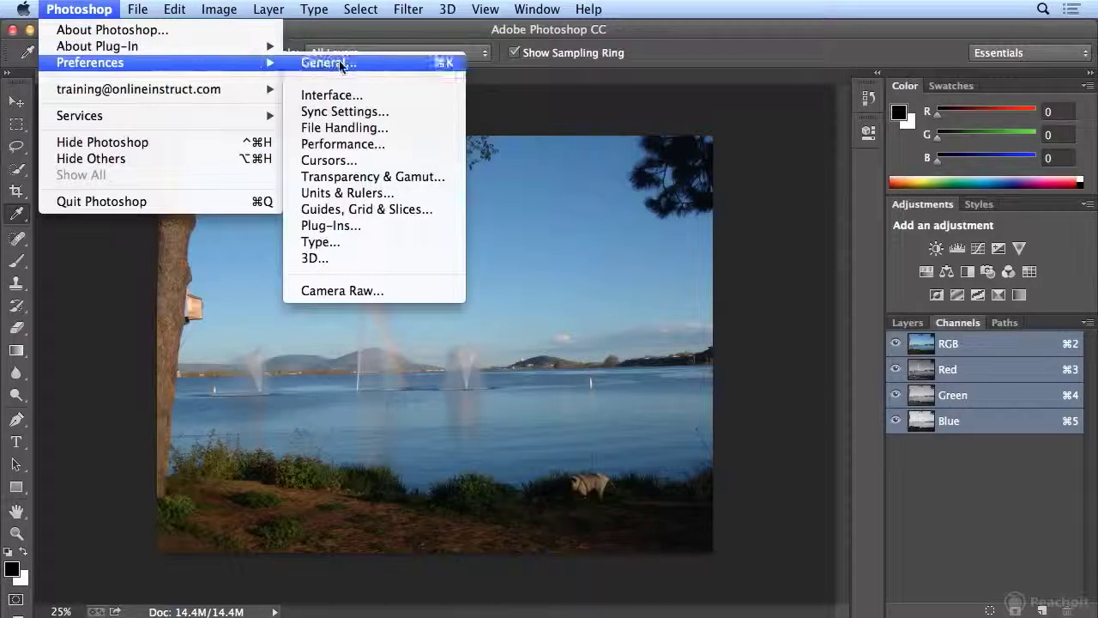
left_click(401, 114)
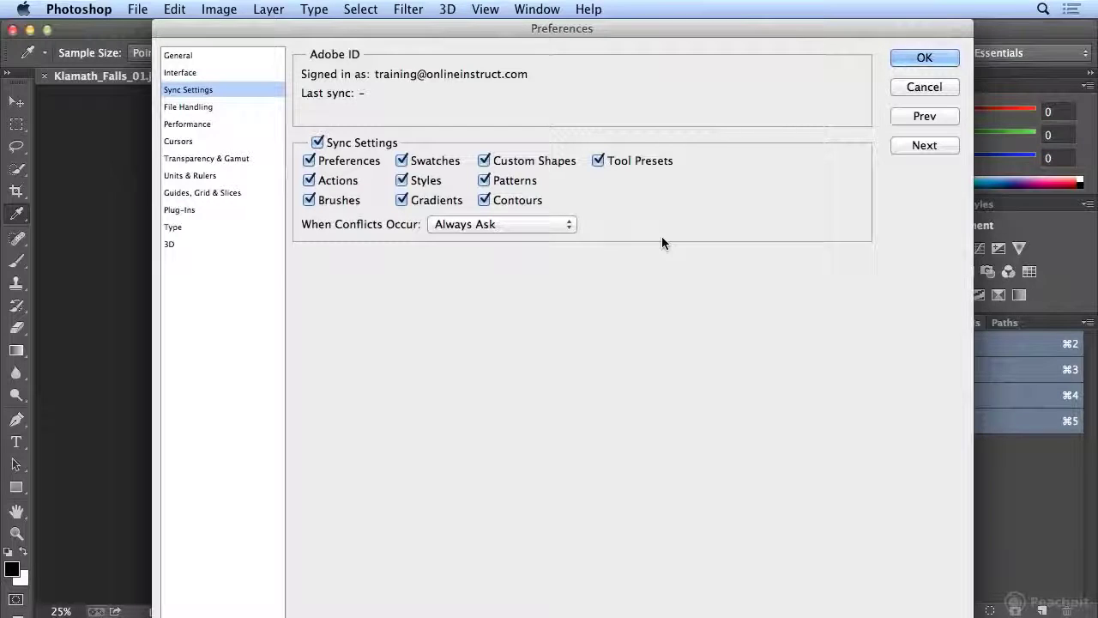
left_click(572, 224)
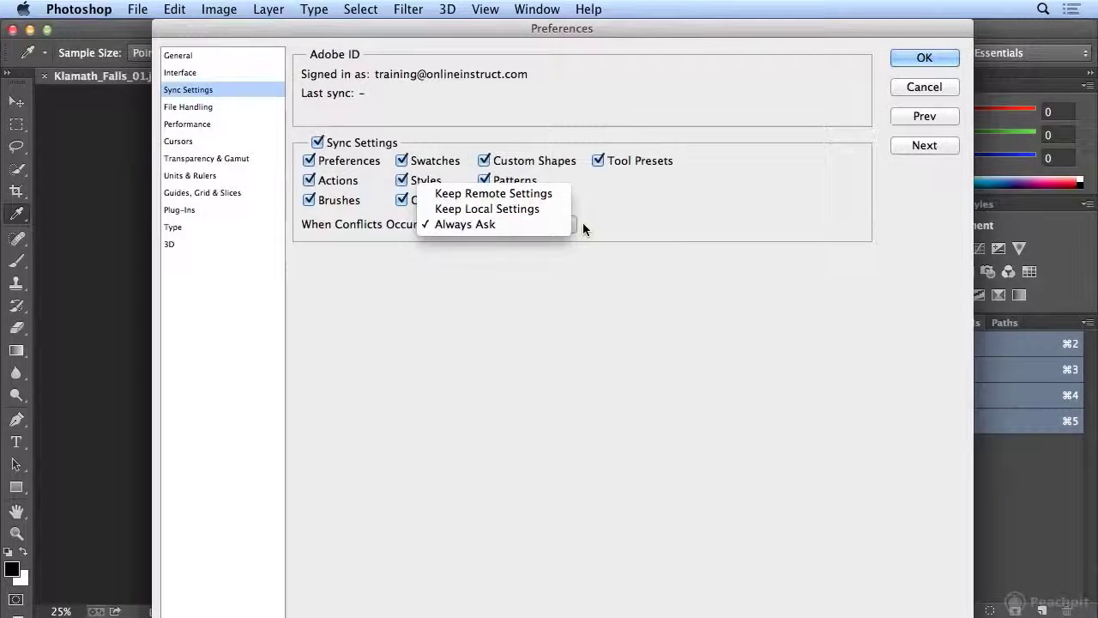
left_click(583, 223)
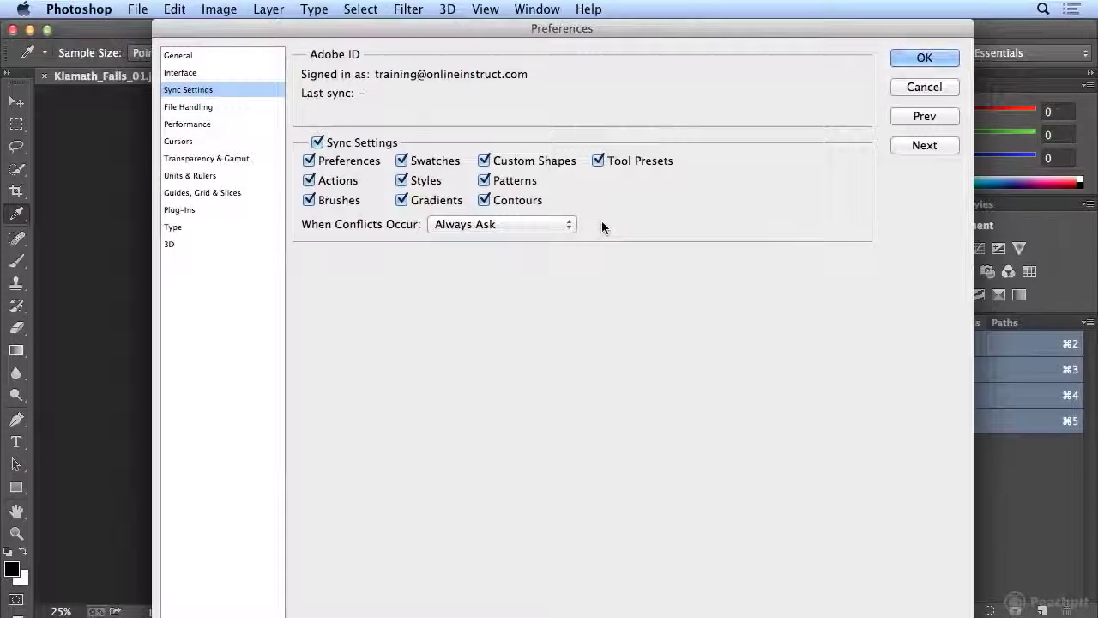
Review the General, Interface and Sync Settings preferences once more and accept them
left_click(178, 55)
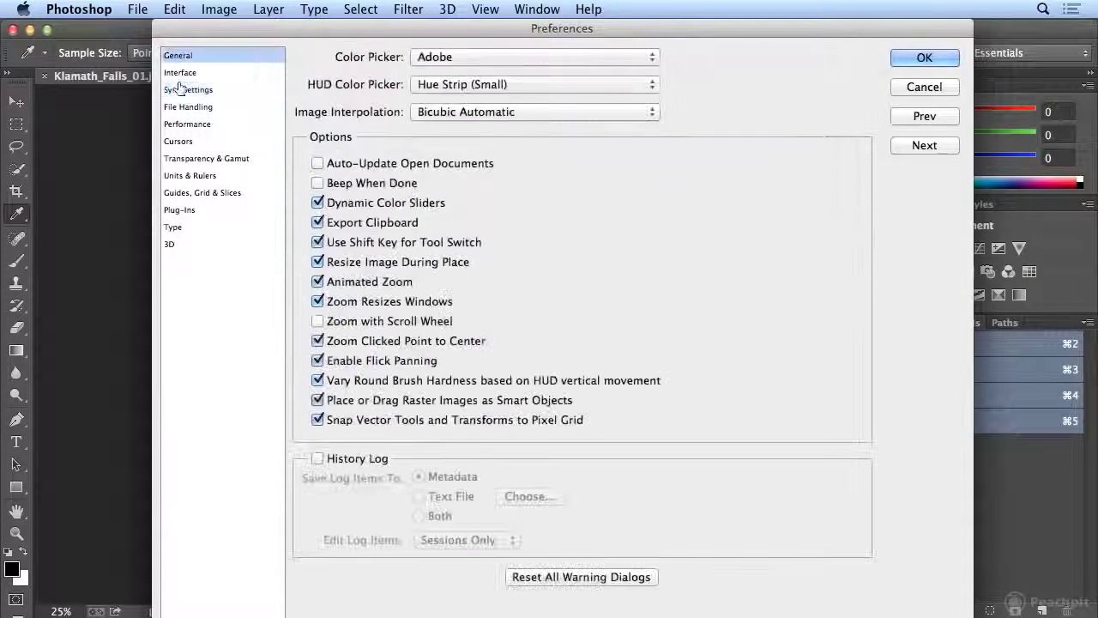
left_click(180, 73)
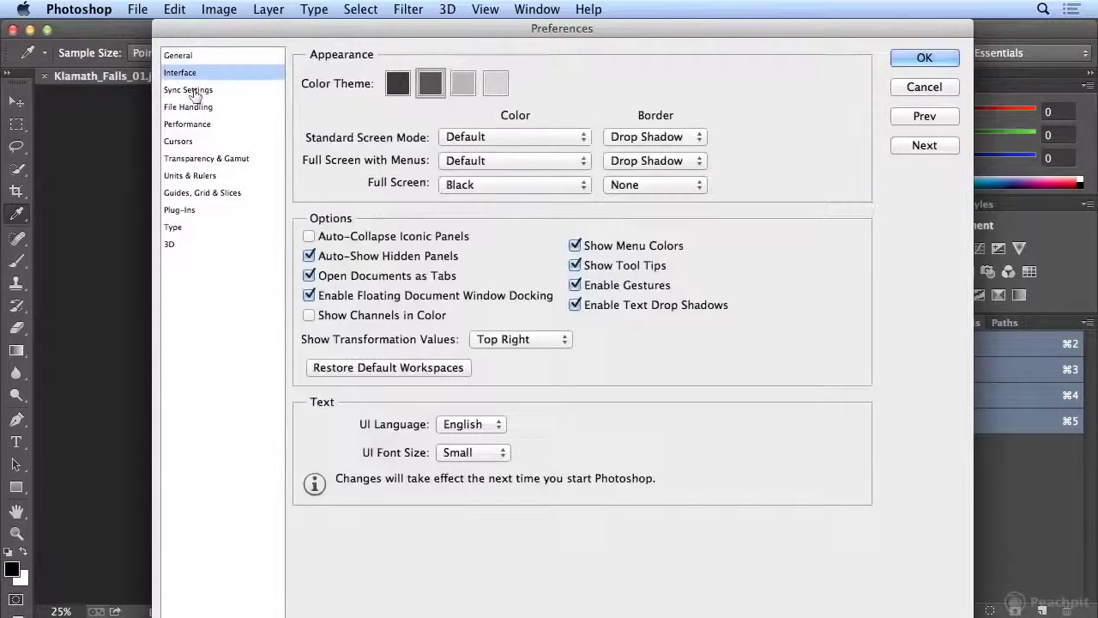
left_click(204, 89)
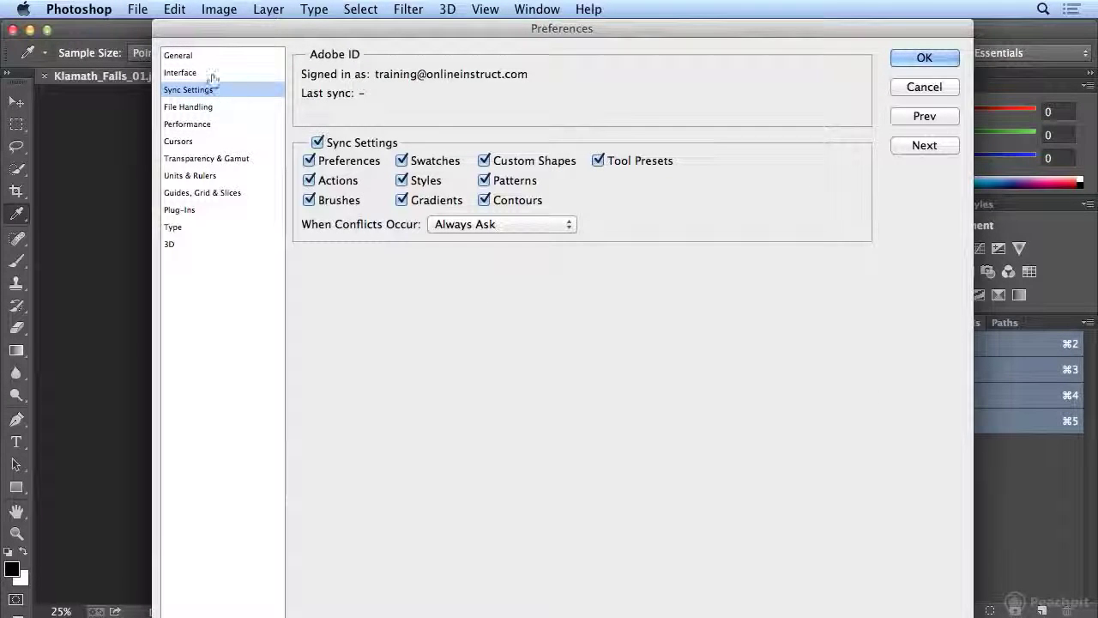
left_click(897, 60)
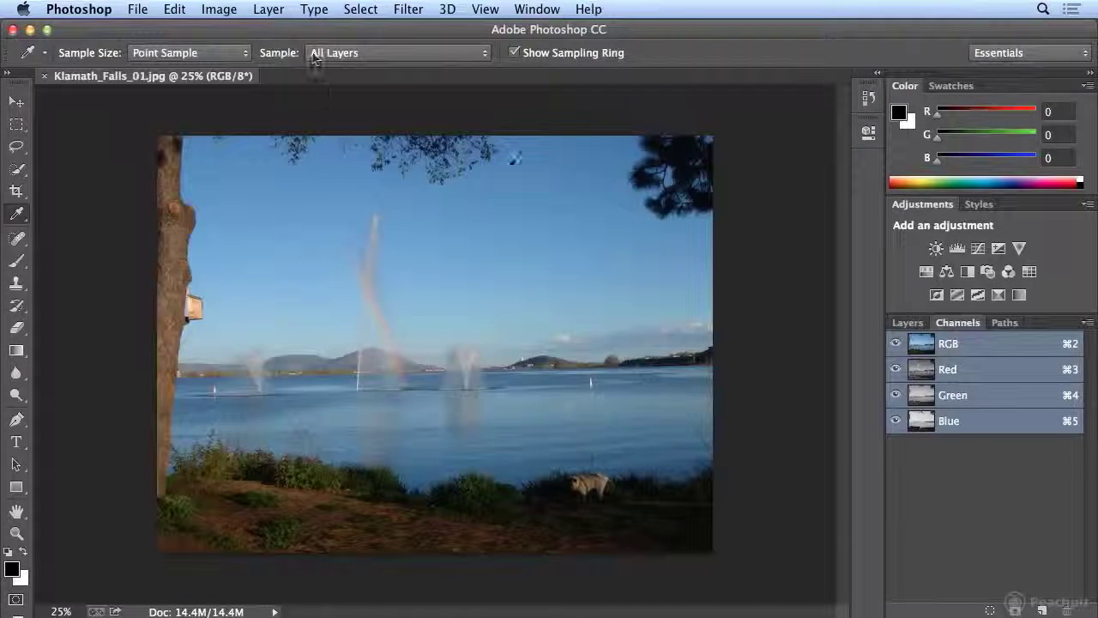